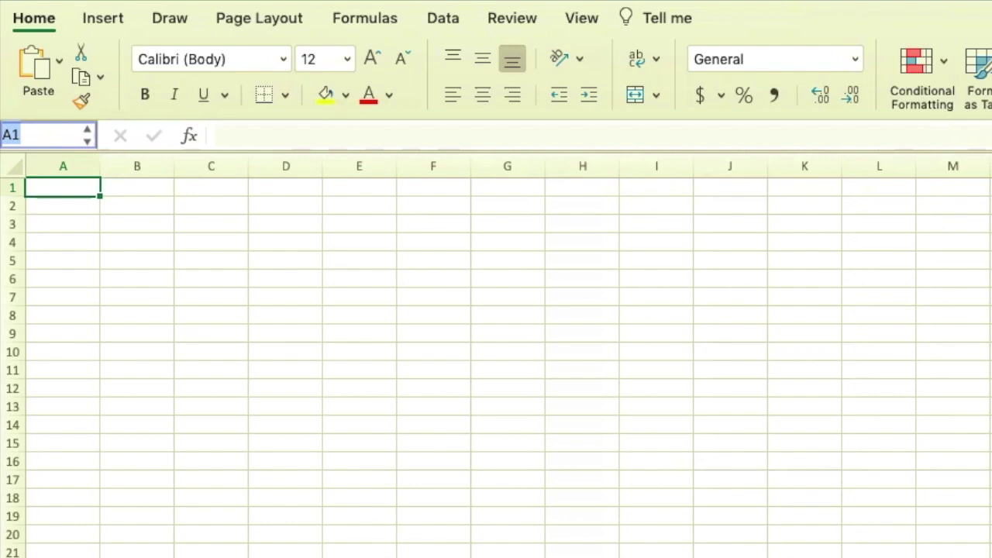
# - Enter the column headers "Type of Degree" in A2 and "Number (in thousands)" in B2
pyautogui.click(79, 212)
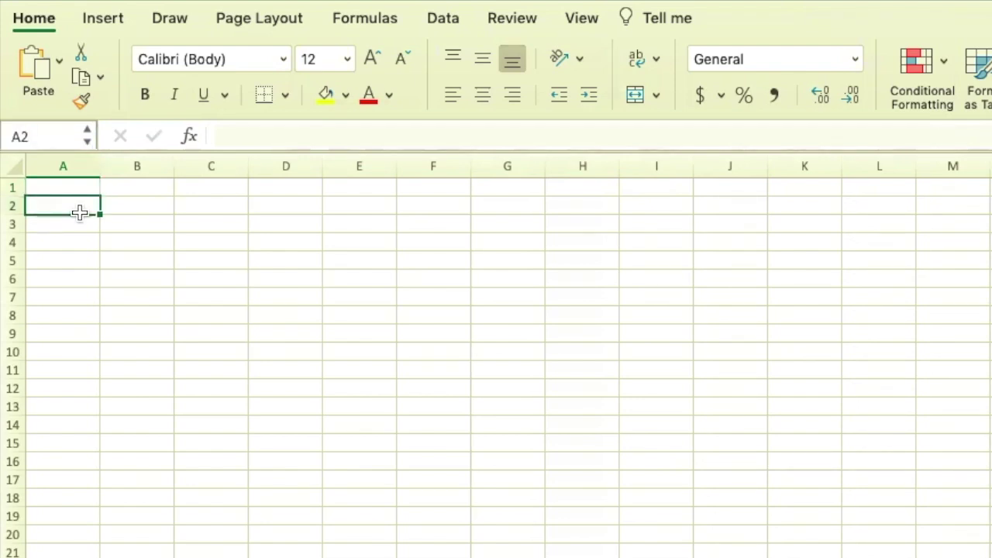
pyautogui.write('Type')
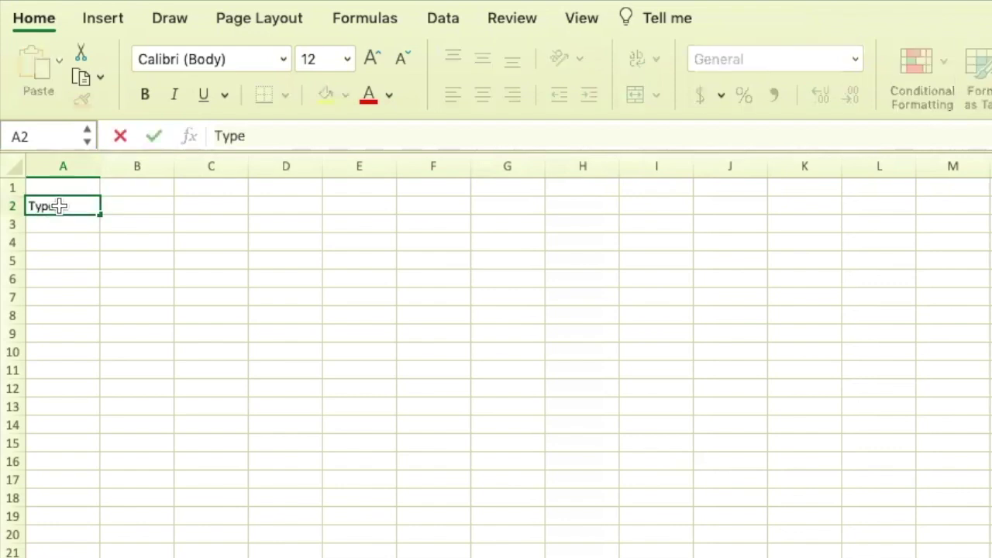
pyautogui.write(' of Degree')
pyautogui.press('Tab')
pyautogui.write('Nu')
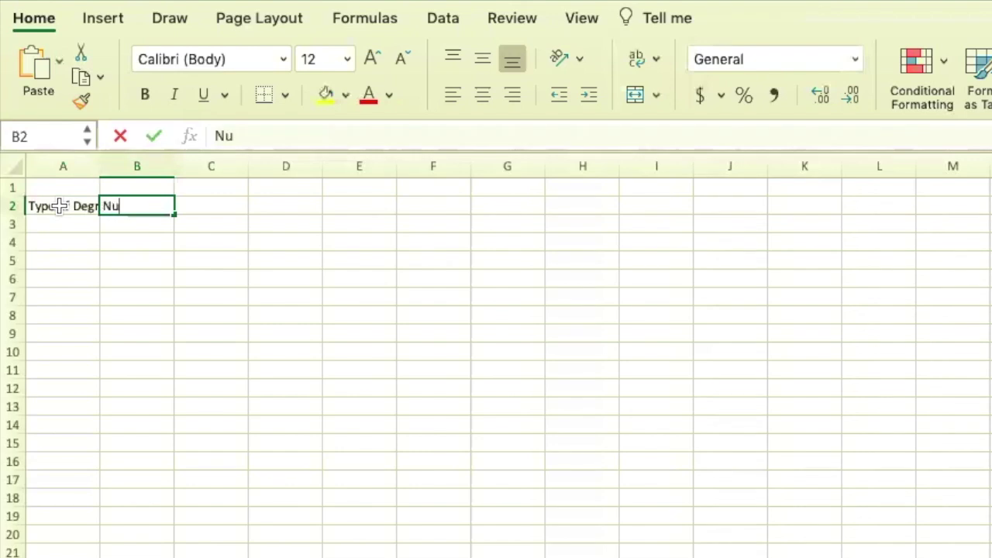
pyautogui.write('mber (in thous')
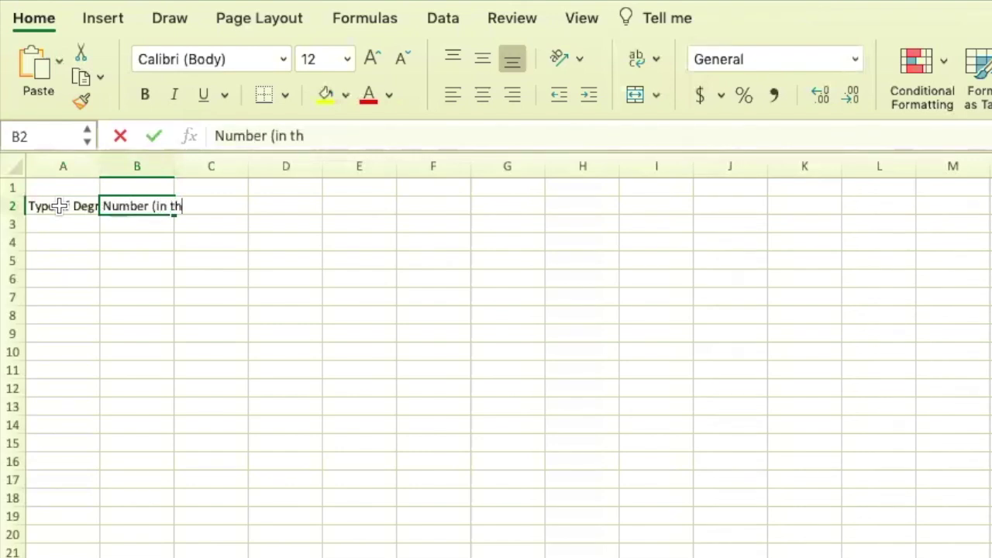
pyautogui.write('ands)')
# - Autofit the widths of columns A and B to the header text in A2:B2
pyautogui.moveTo(60, 205); pyautogui.dragTo(115, 203)
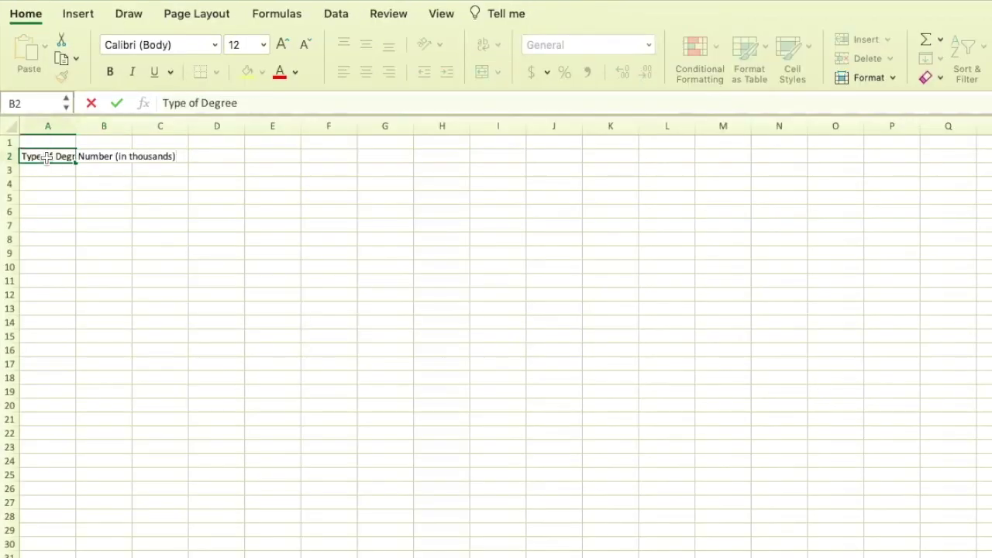
pyautogui.moveTo(88, 155); pyautogui.dragTo(90, 157)
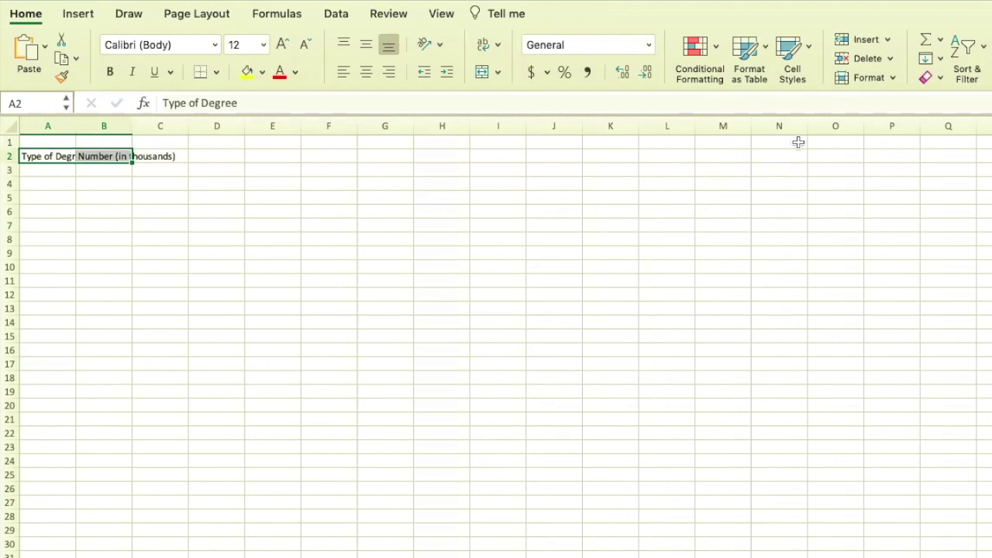
pyautogui.click(892, 81)
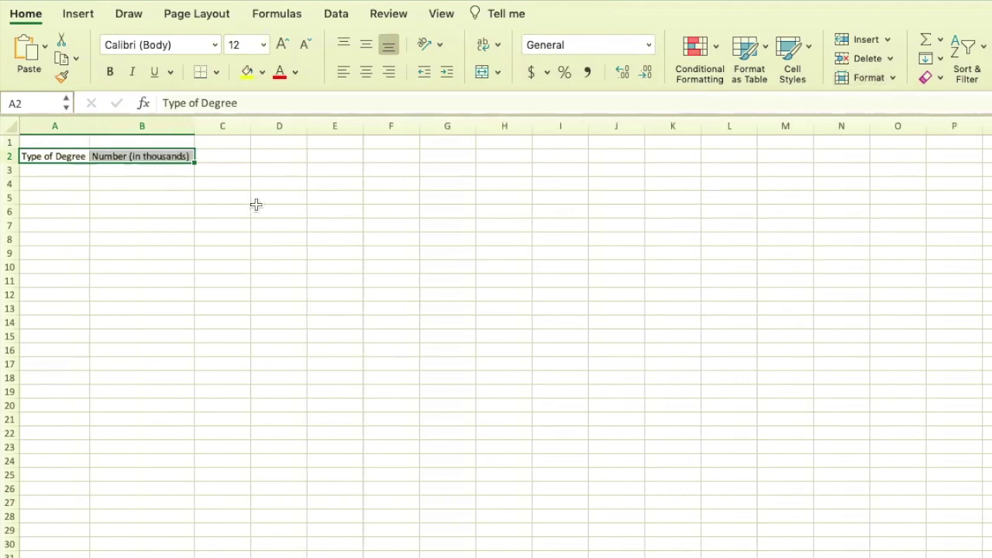
# - Fill A3:B6 with the degree data: Associate's 1011, Bachelor's 1981, Master's 820 and Doctoral 184
pyautogui.click(65, 171)
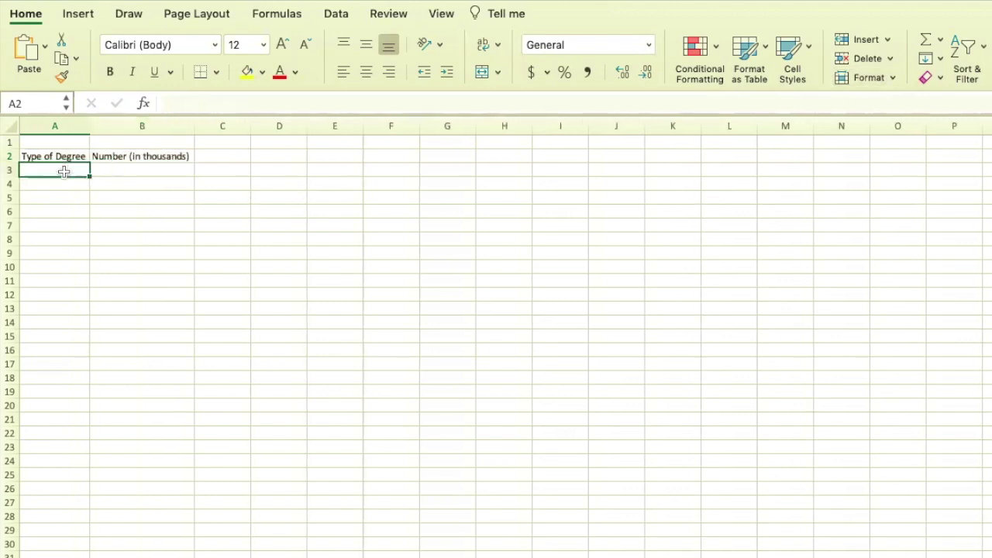
pyautogui.write("Associate's")
pyautogui.press('Tab')
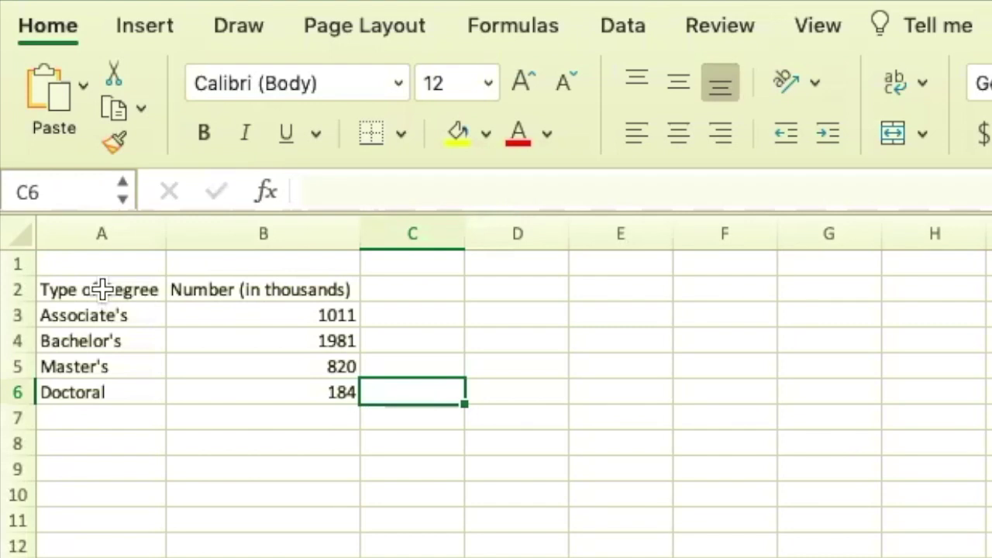
# - Center the contents of the table A2:B6 and set its font size to 20
pyautogui.moveTo(101, 287); pyautogui.dragTo(234, 398)
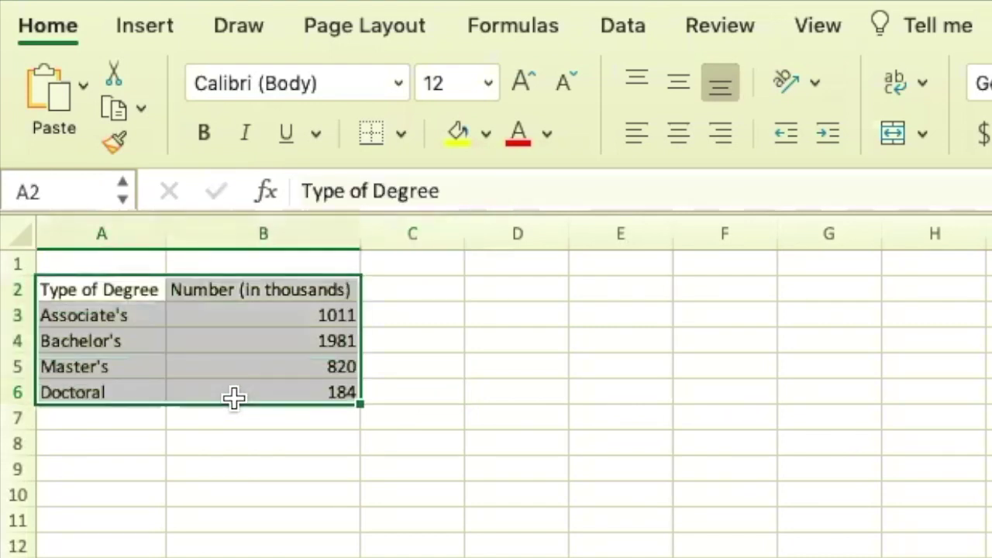
pyautogui.click(679, 148)
pyautogui.click(490, 81)
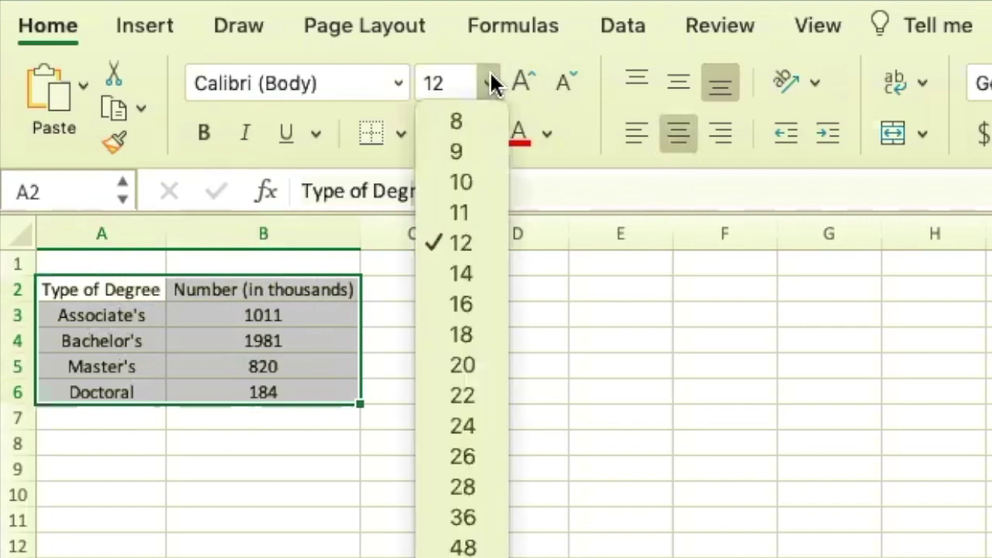
pyautogui.click(459, 362)
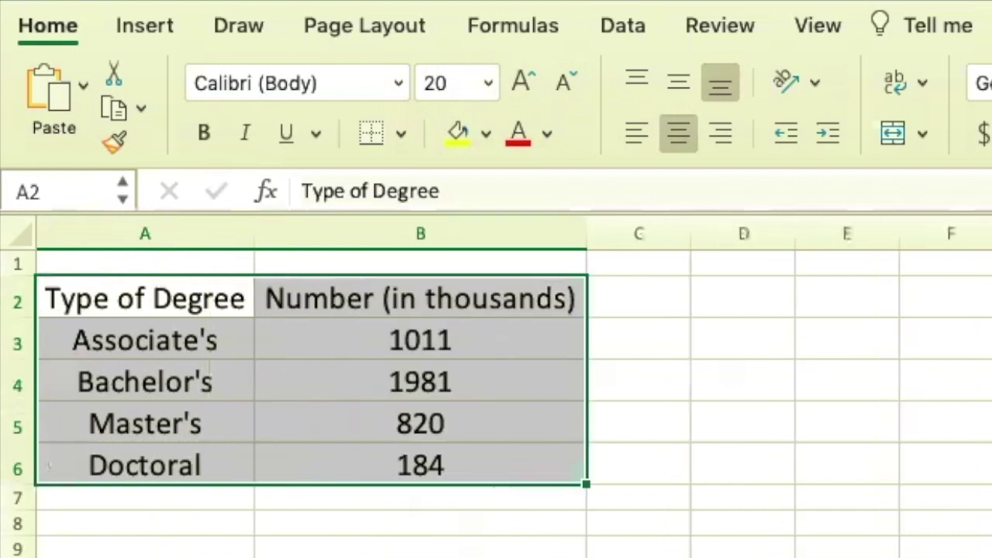
pyautogui.click(991, 557)
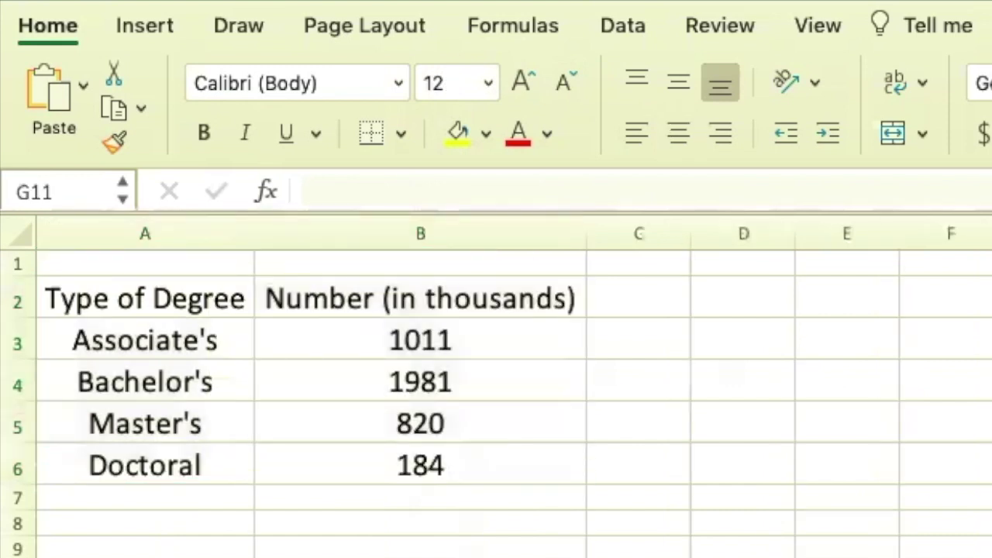
# - Insert a 2-D pie chart from the table A2:B6 and place it just to the right of the data
pyautogui.moveTo(143, 299); pyautogui.dragTo(340, 460)
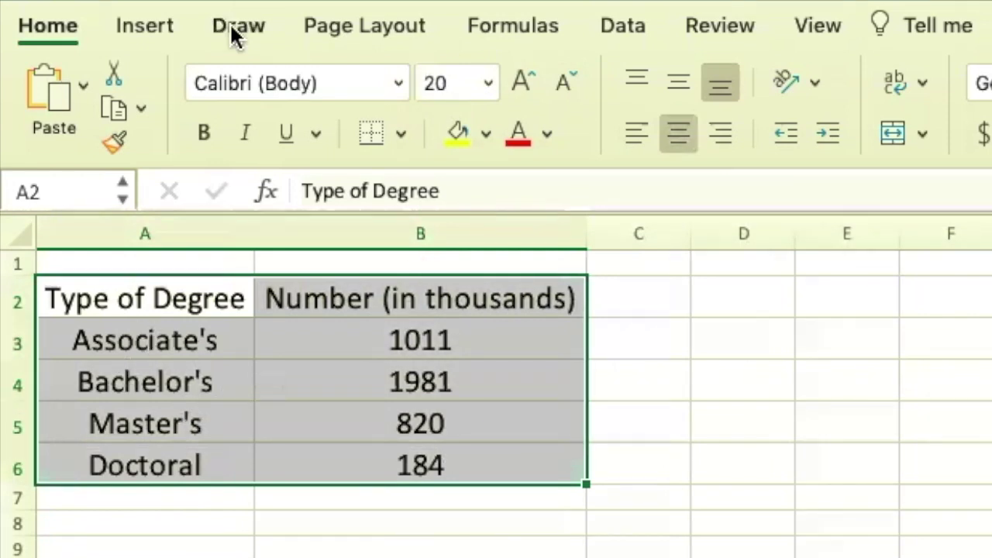
pyautogui.click(154, 23)
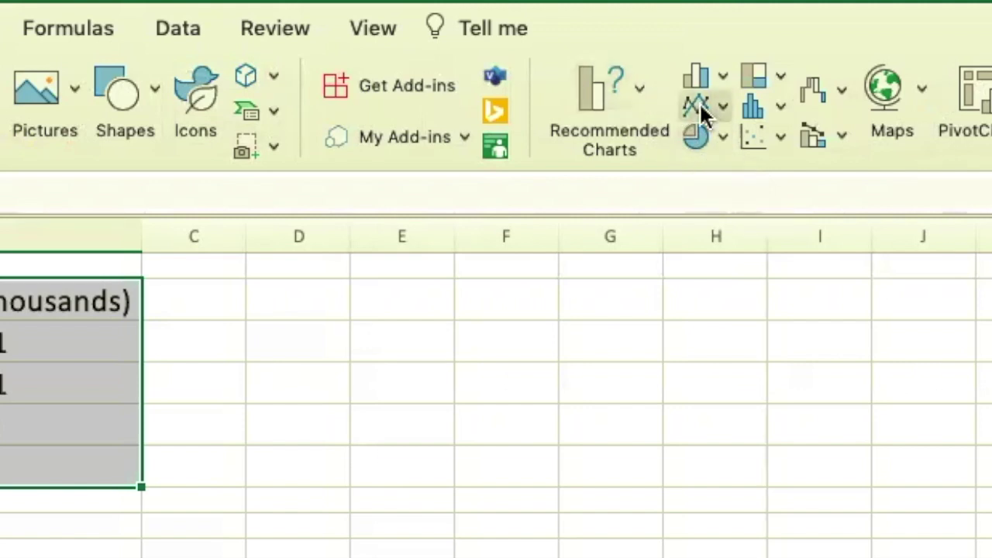
pyautogui.click(696, 138)
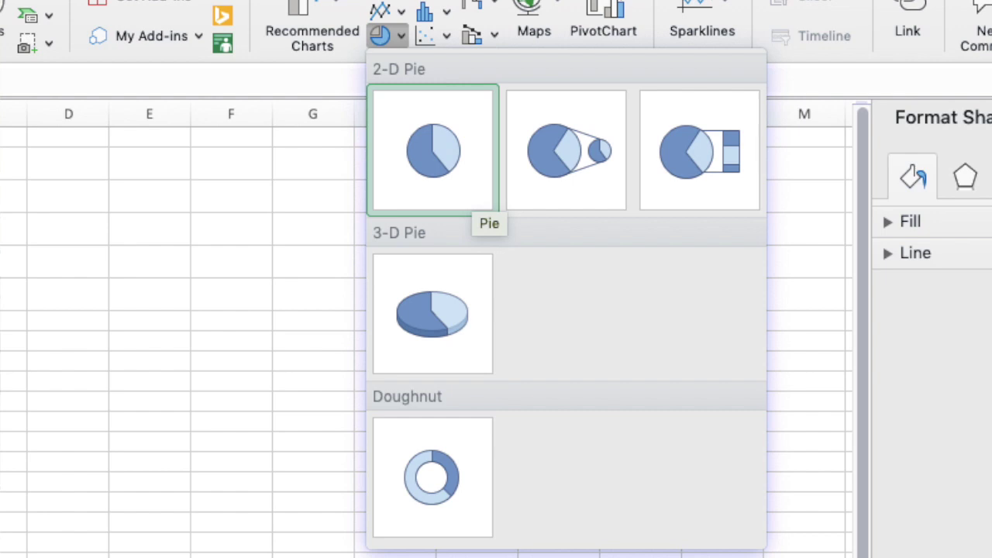
pyautogui.click(432, 150)
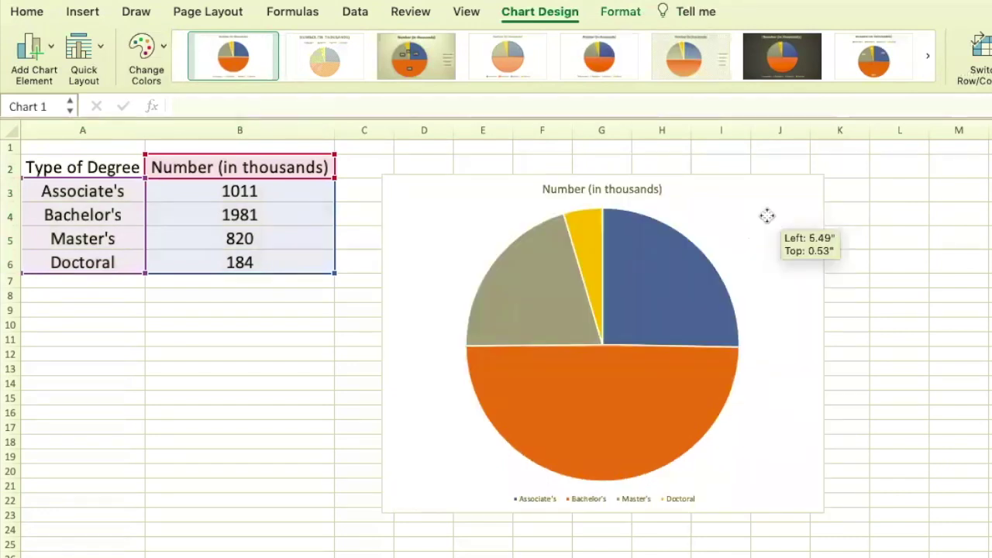
pyautogui.moveTo(765, 215); pyautogui.dragTo(767, 217)
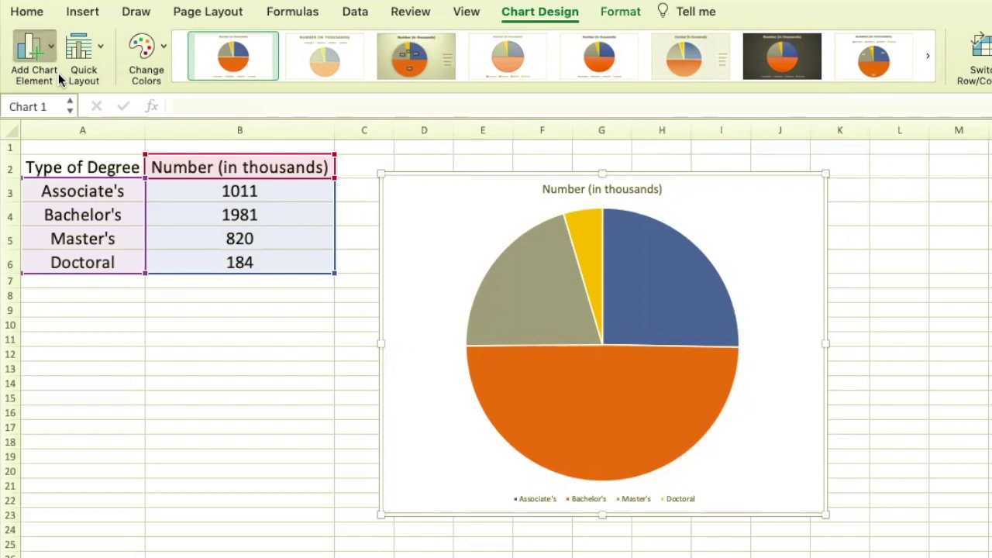
# - Replace the pie chart's title with "Type of Degrees Conferred in 2018"
pyautogui.click(618, 189)
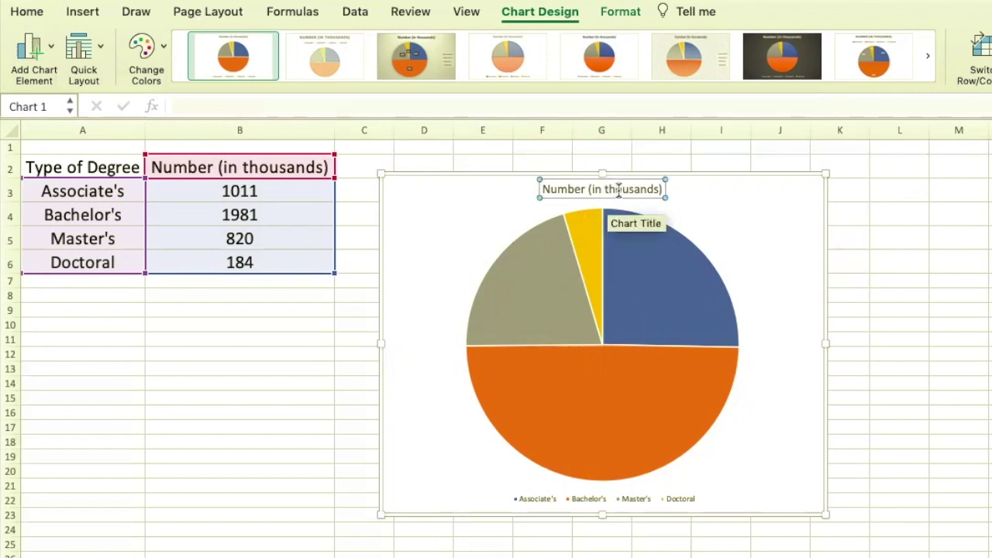
pyautogui.doubleClick(617, 190)
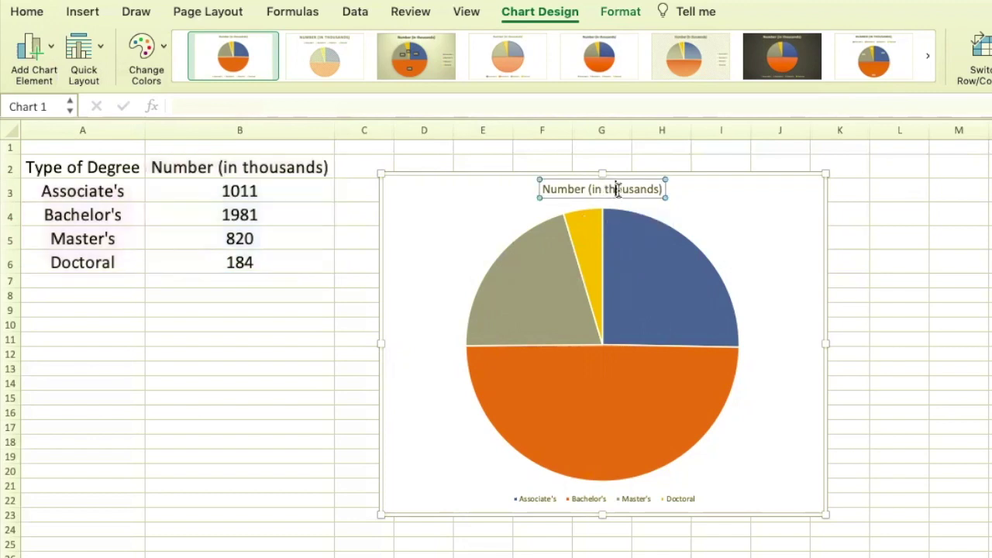
pyautogui.click(564, 190)
pyautogui.moveTo(543, 189); pyautogui.dragTo(661, 192)
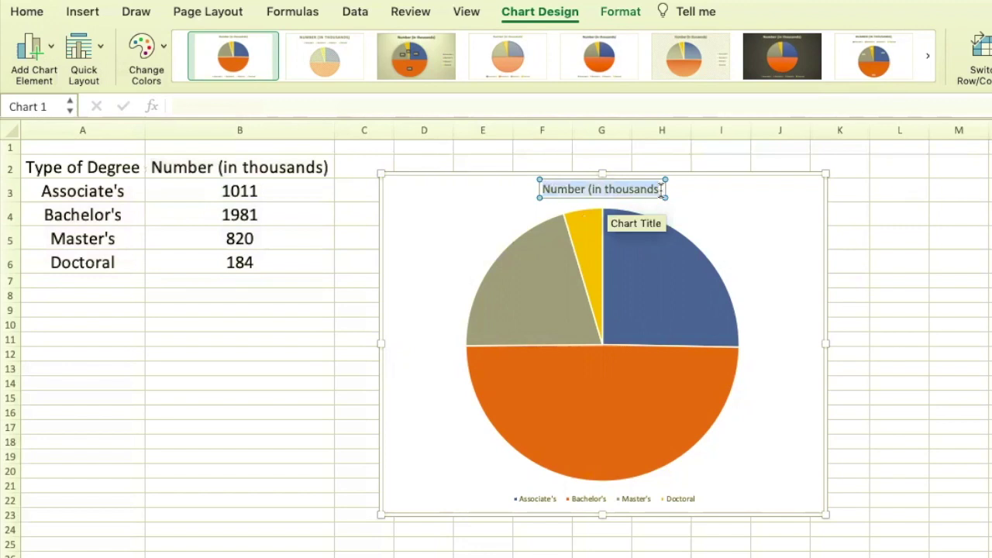
pyautogui.write('Type of Degrees Conferred in 2018')
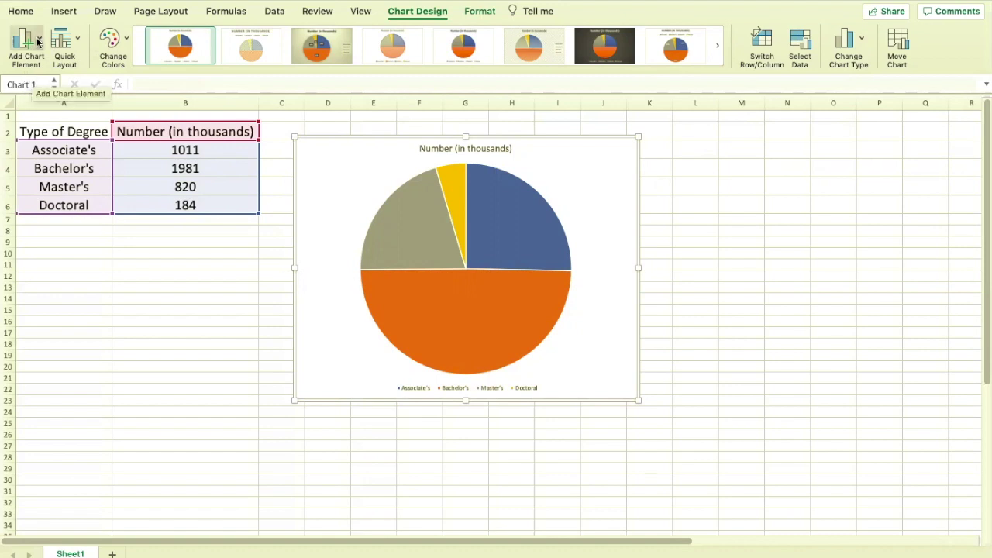
# - Add data labels to the pie chart and apply a quick layout with percentages on the slices and the legend beside the pie
pyautogui.click(37, 42)
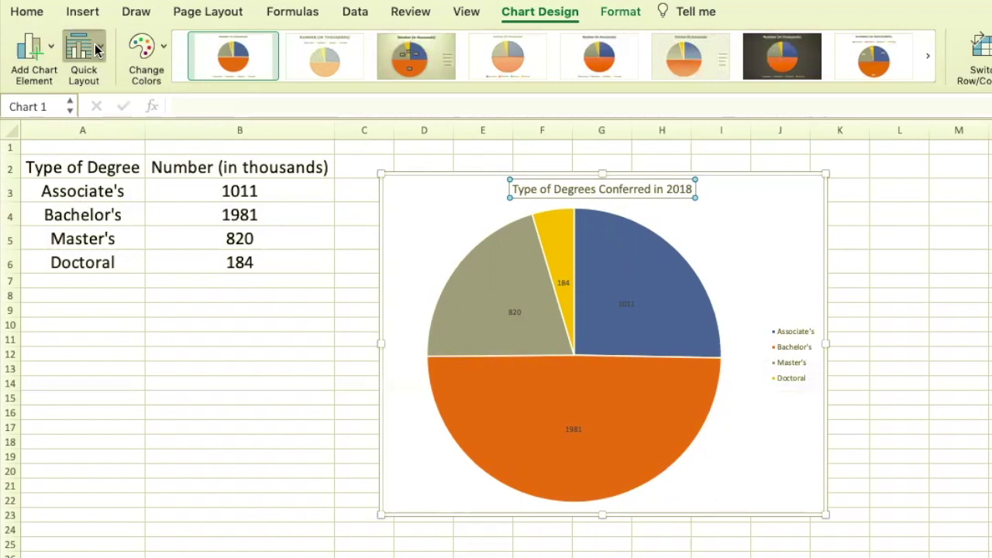
pyautogui.click(85, 49)
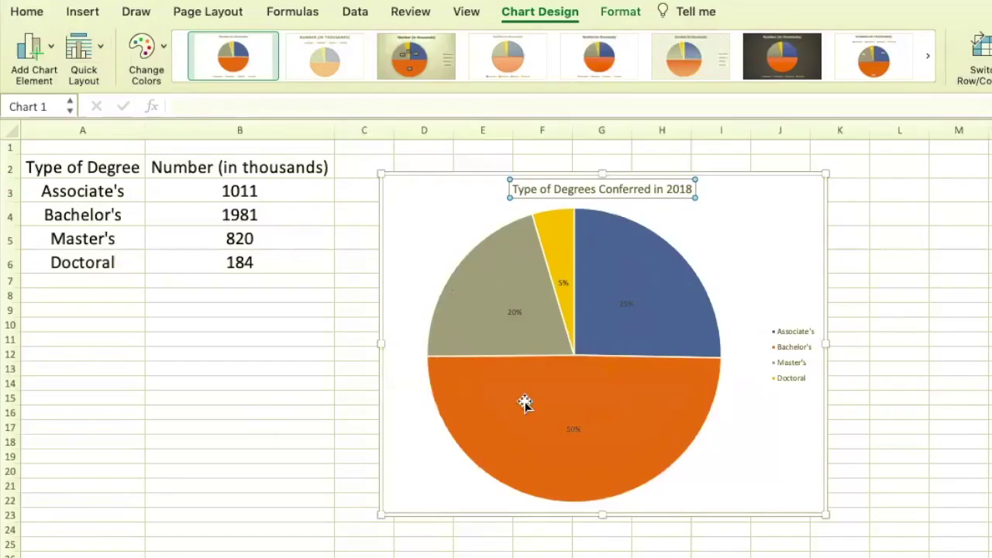
# - Set the pie chart's percentage labels to font size 18 and make them bold
pyautogui.click(624, 302)
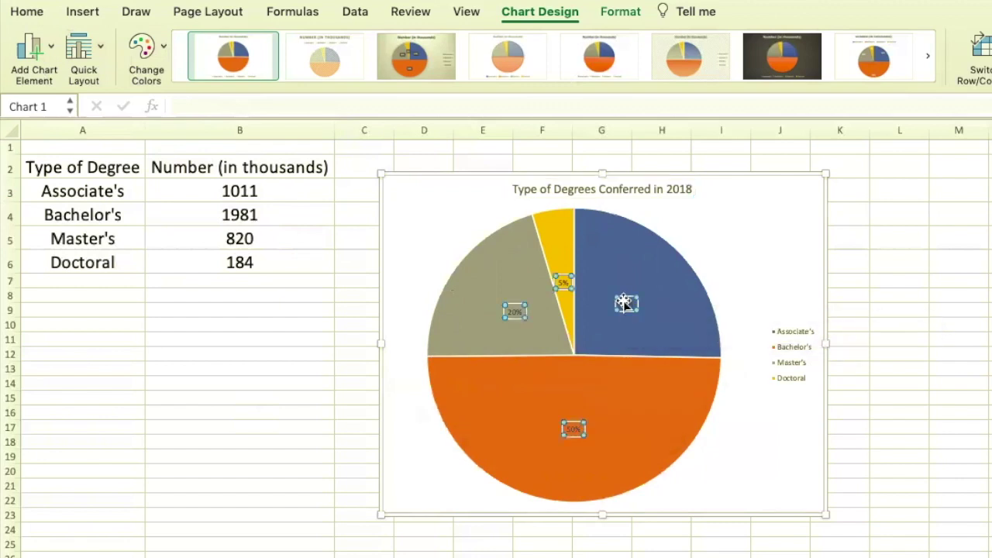
pyautogui.click(27, 13)
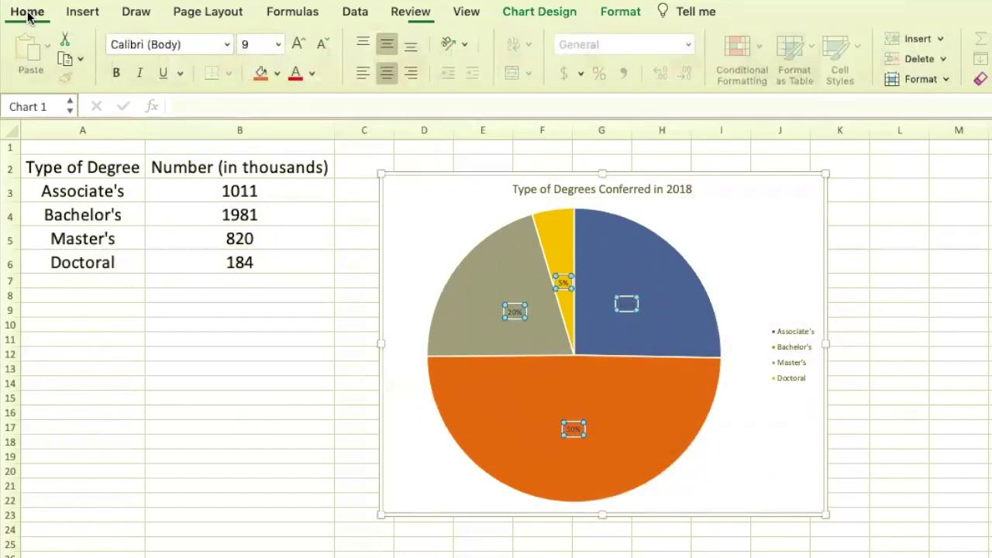
pyautogui.click(277, 44)
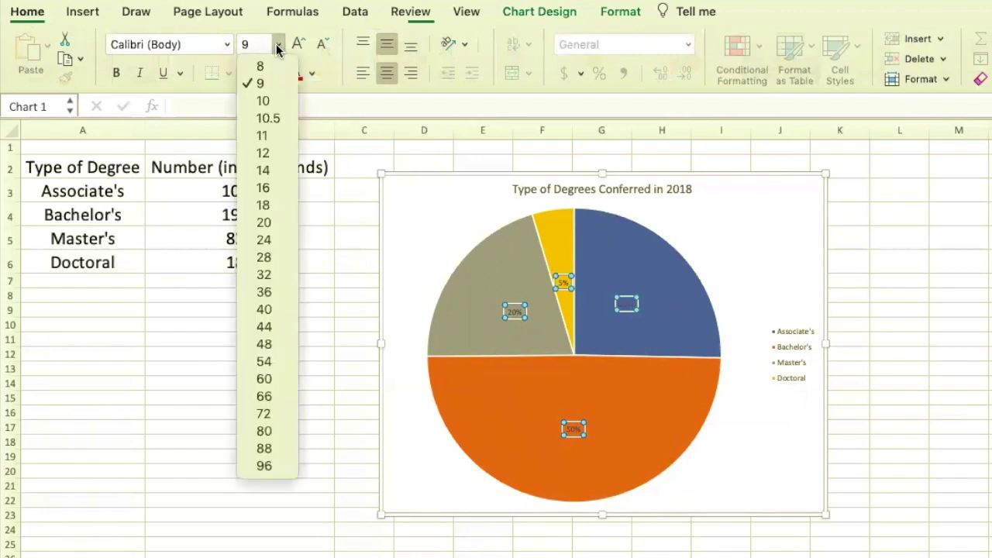
pyautogui.click(264, 257)
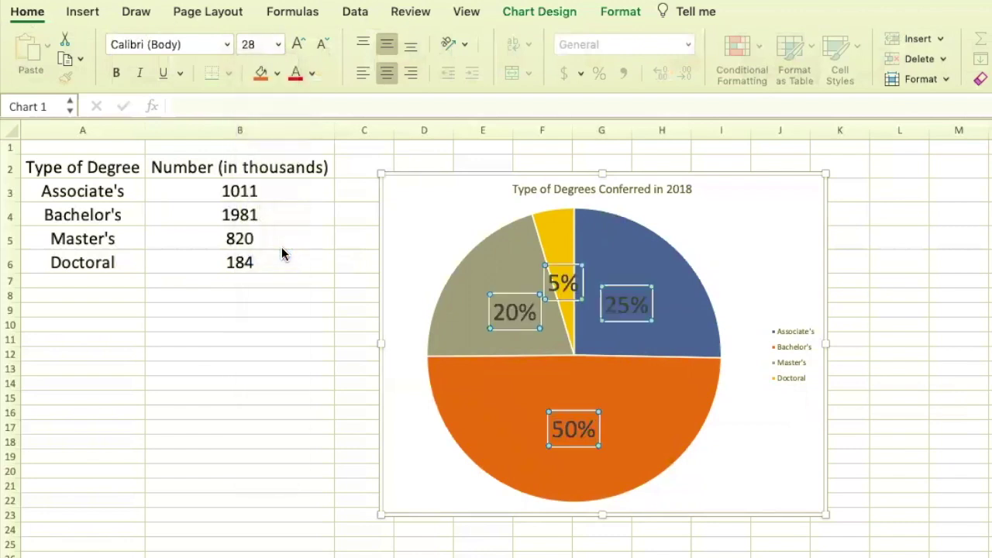
pyautogui.click(278, 44)
pyautogui.click(264, 206)
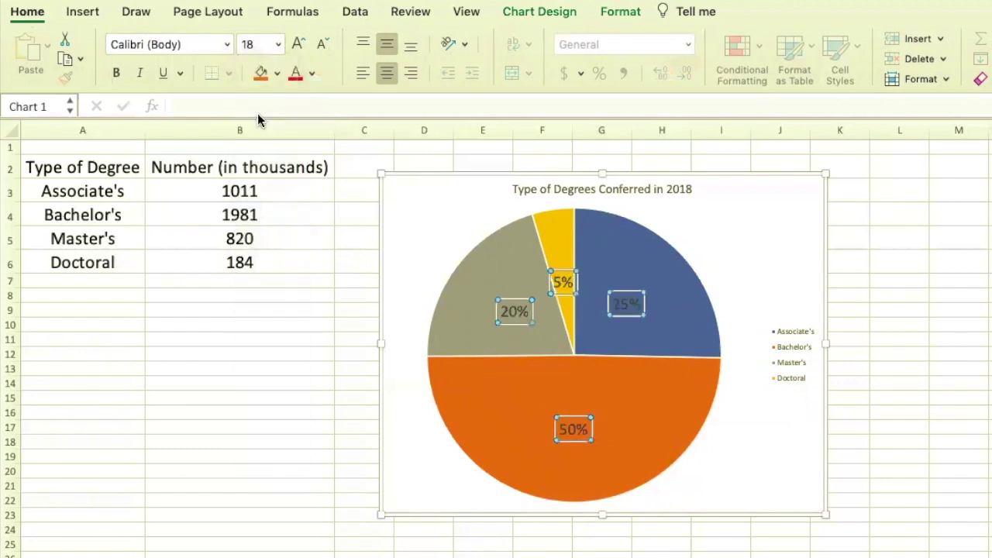
pyautogui.click(117, 75)
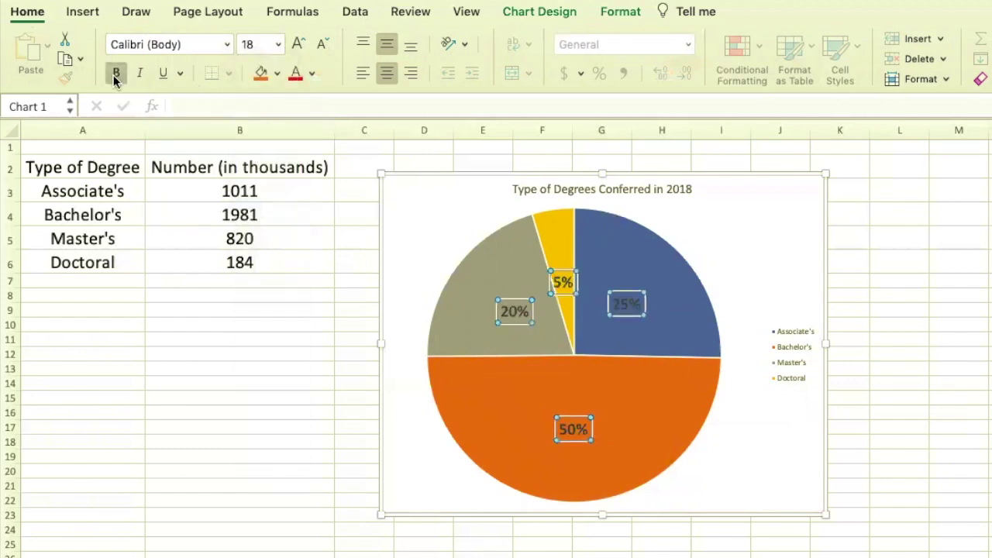
pyautogui.click(289, 460)
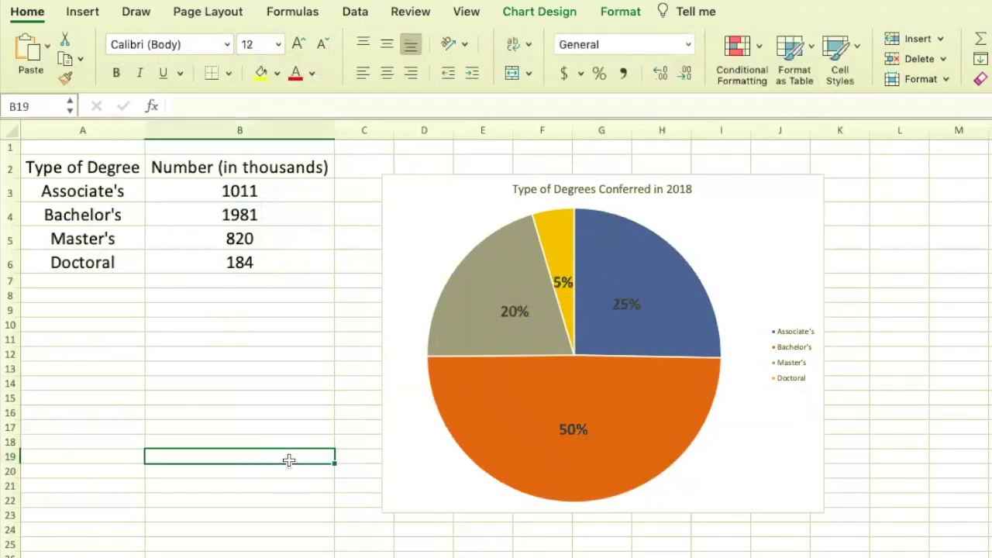
# - Set the font size of the pie chart's legend to 16
pyautogui.click(794, 361)
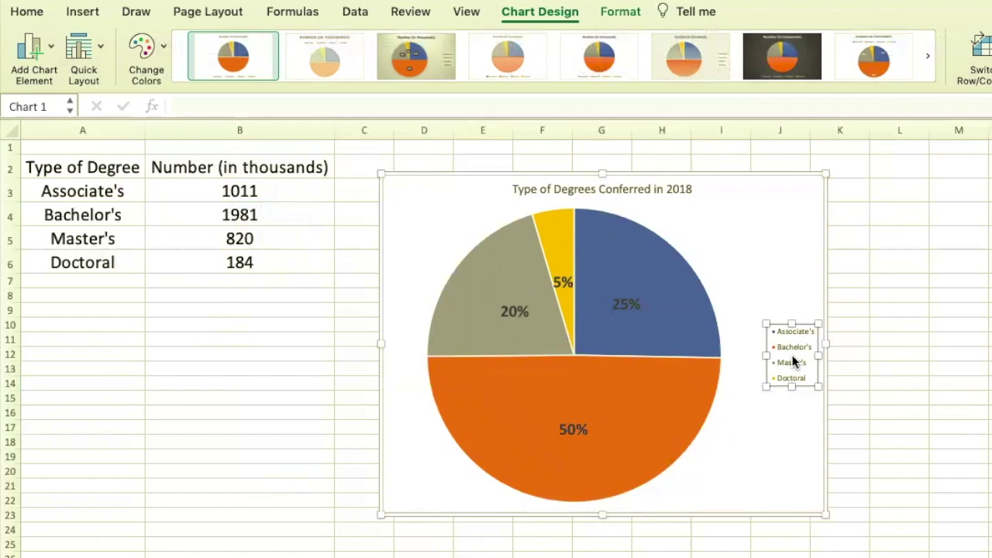
pyautogui.click(21, 11)
pyautogui.click(278, 44)
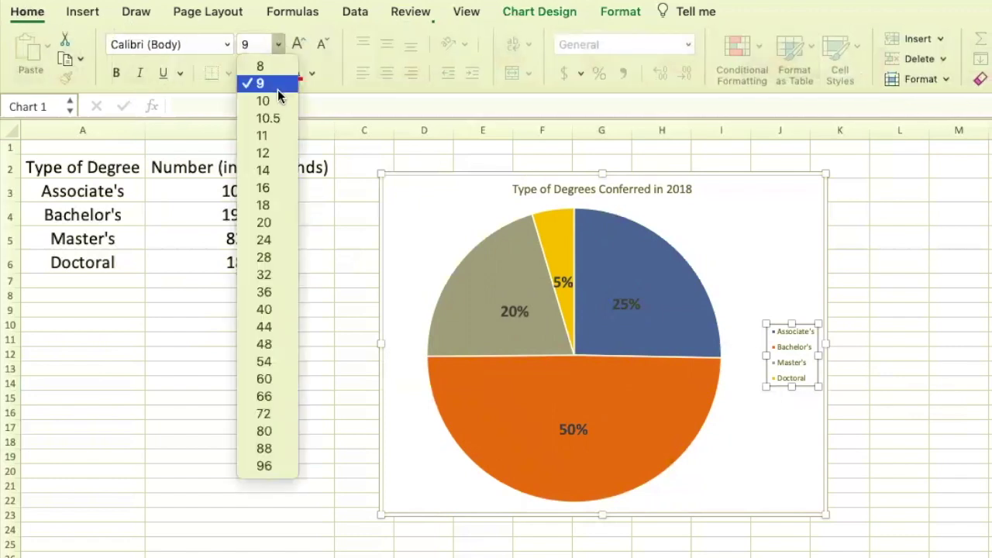
pyautogui.click(278, 189)
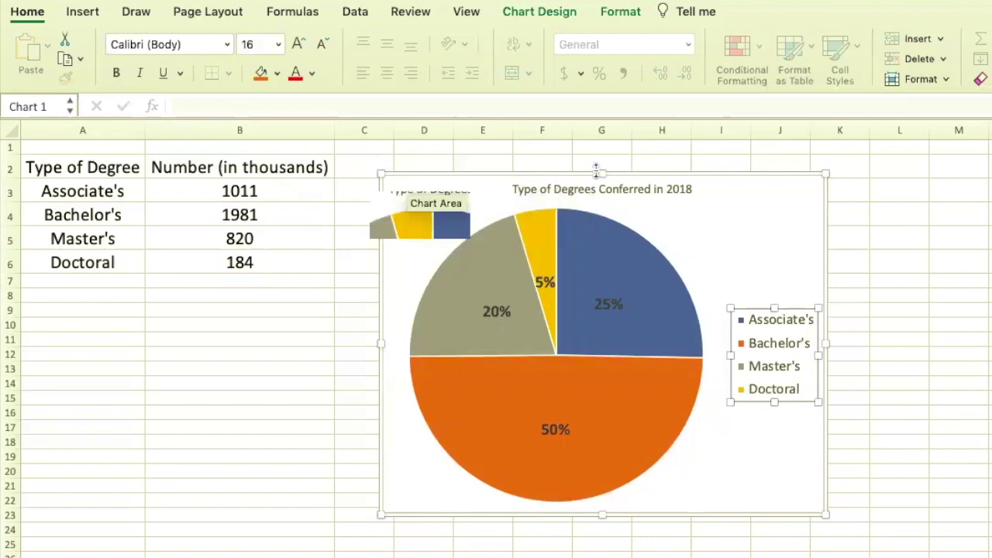
# - Set the font size of the pie chart's title to 18
pyautogui.click(572, 192)
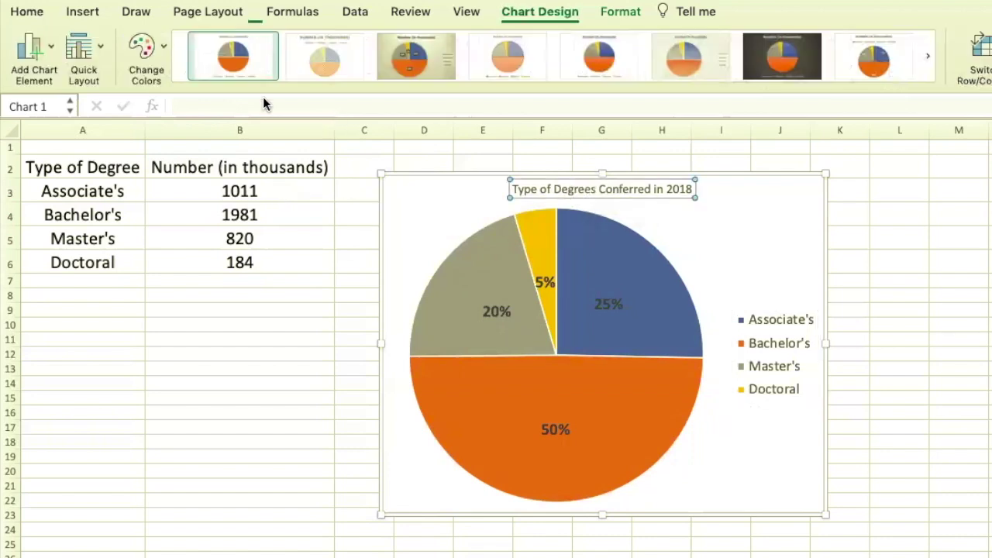
pyautogui.click(31, 13)
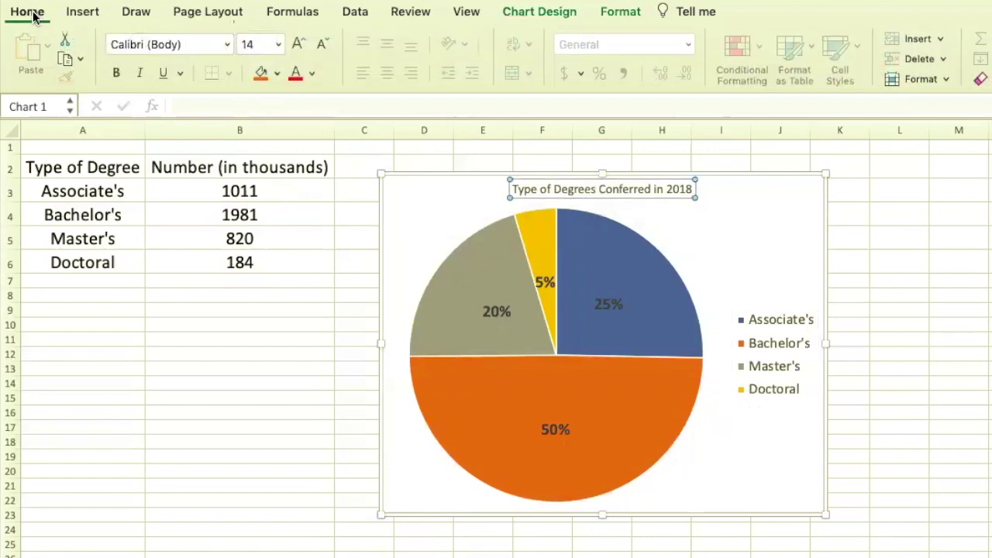
pyautogui.click(277, 44)
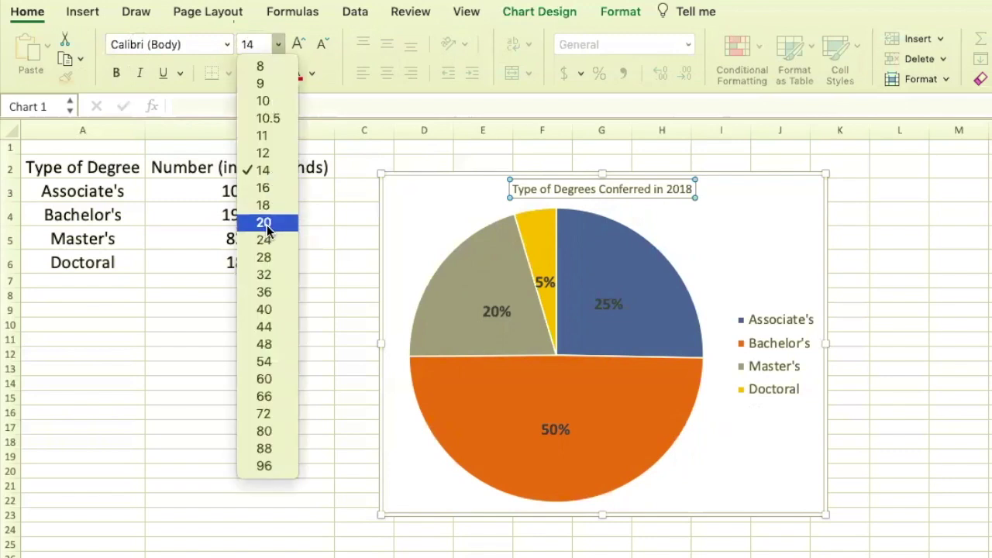
pyautogui.click(263, 206)
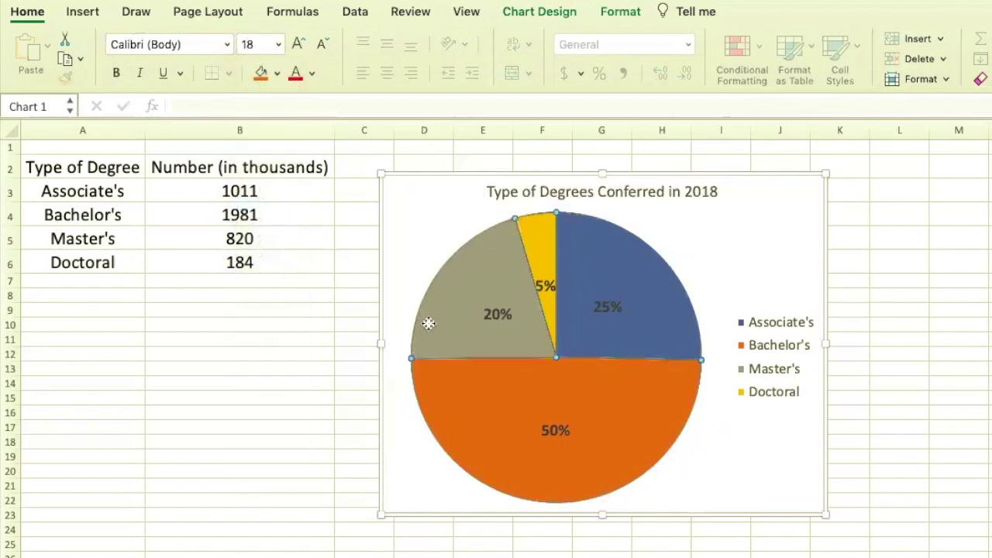
# - Select only the Associate's slice of the pie chart and fill it with green
pyautogui.click(602, 447)
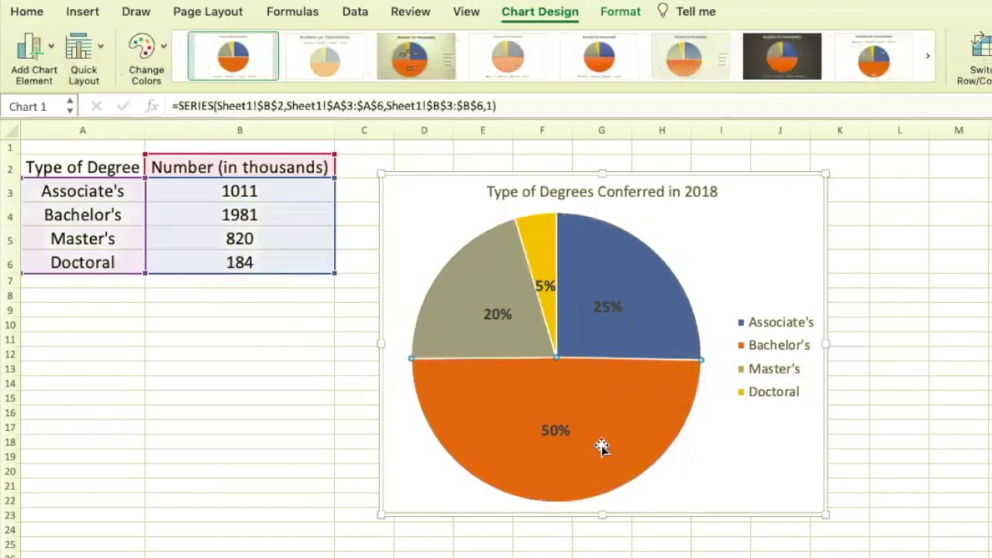
pyautogui.moveTo(648, 341)
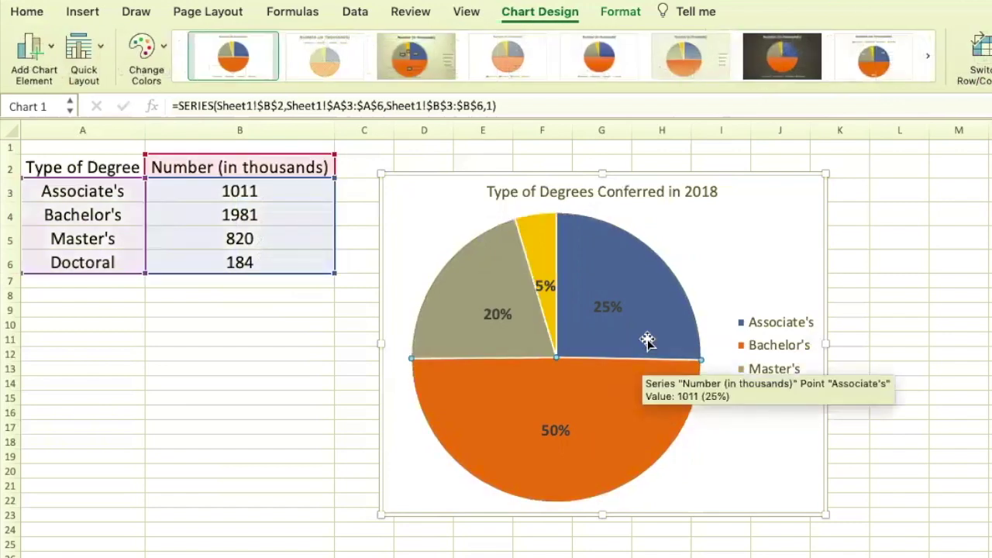
pyautogui.moveTo(617, 427)
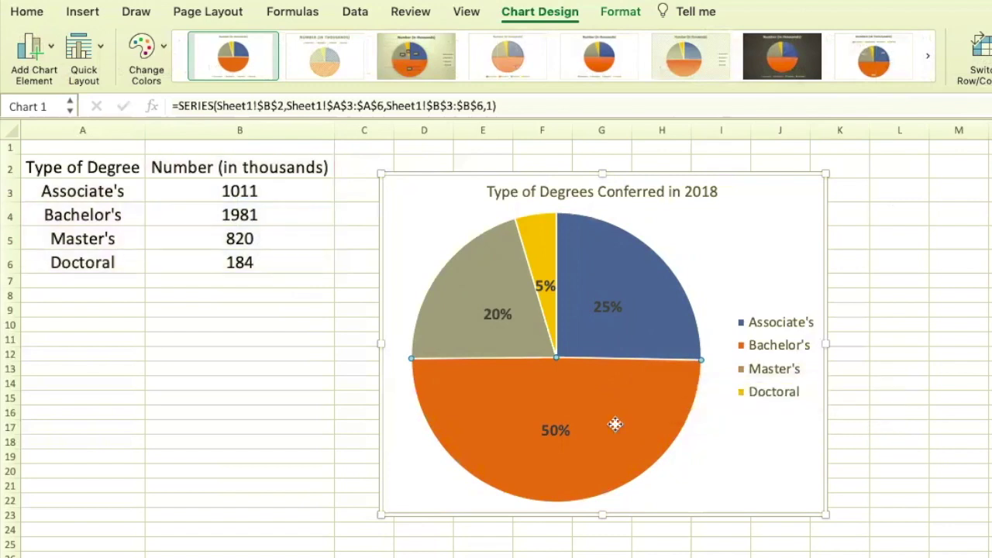
pyautogui.moveTo(664, 302)
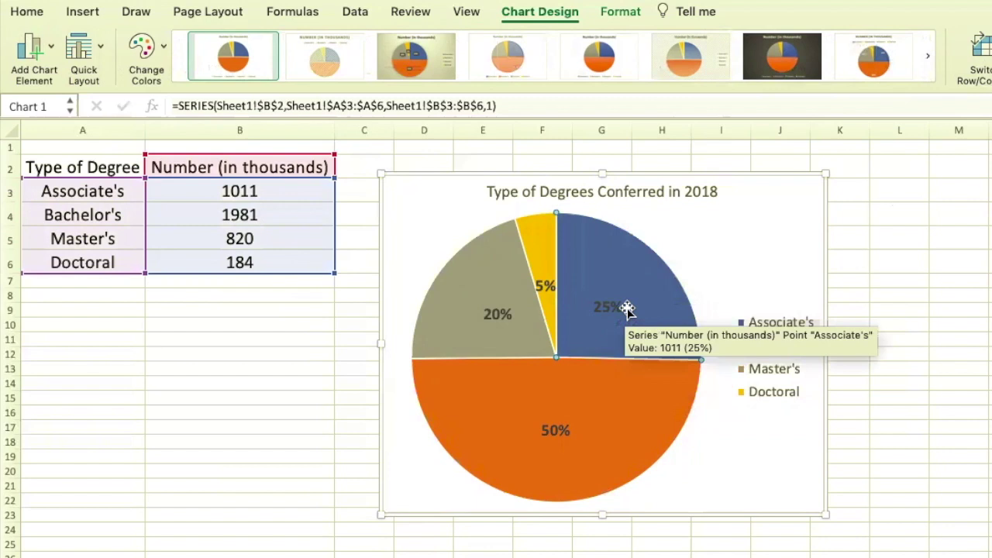
pyautogui.click(29, 18)
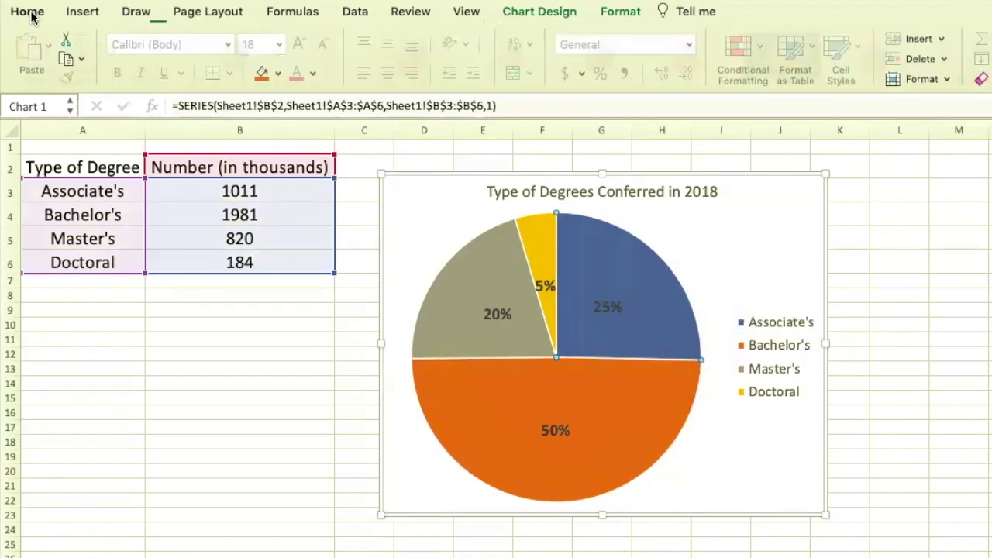
pyautogui.click(278, 76)
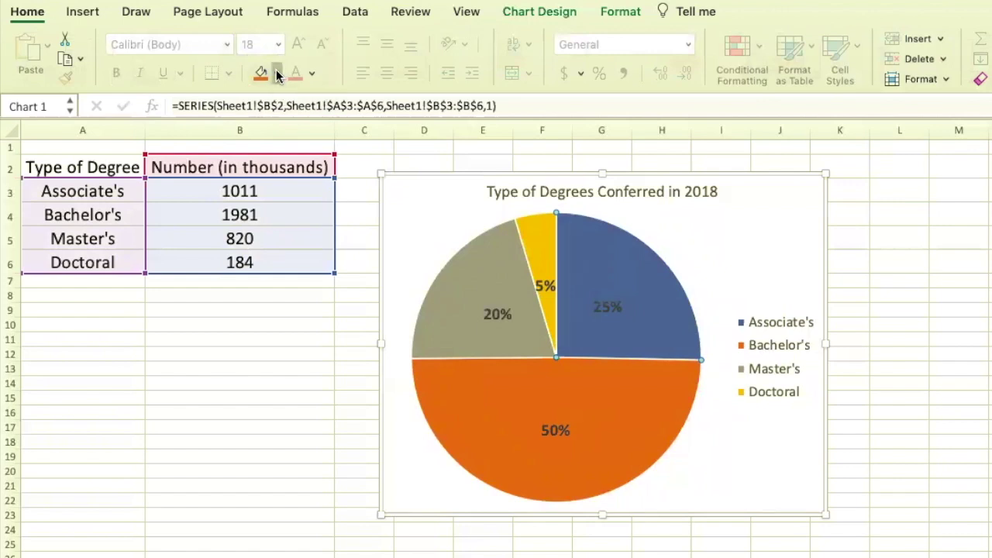
pyautogui.click(418, 173)
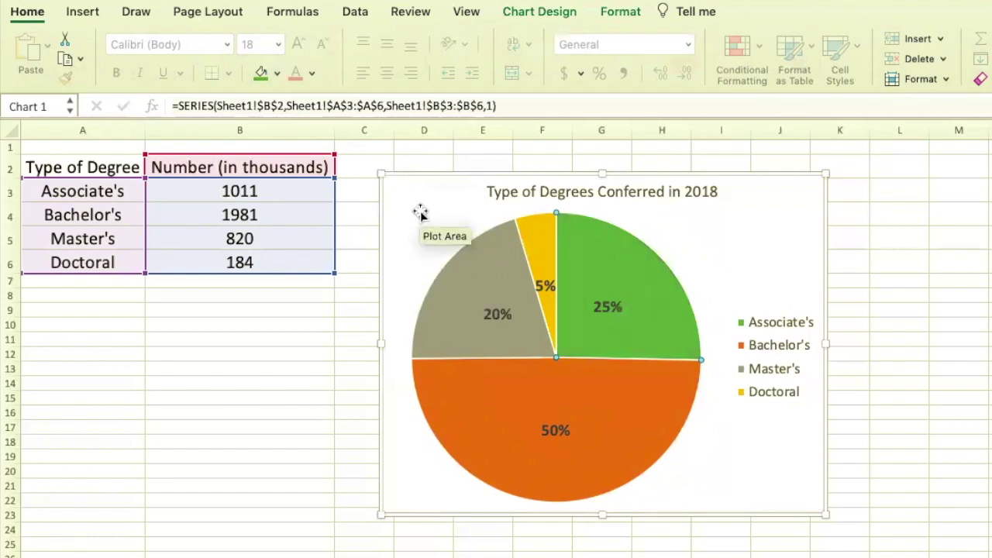
# - Recolour the whole pie chart with the palette of orange, yellow, green and dark brown slices
pyautogui.click(540, 11)
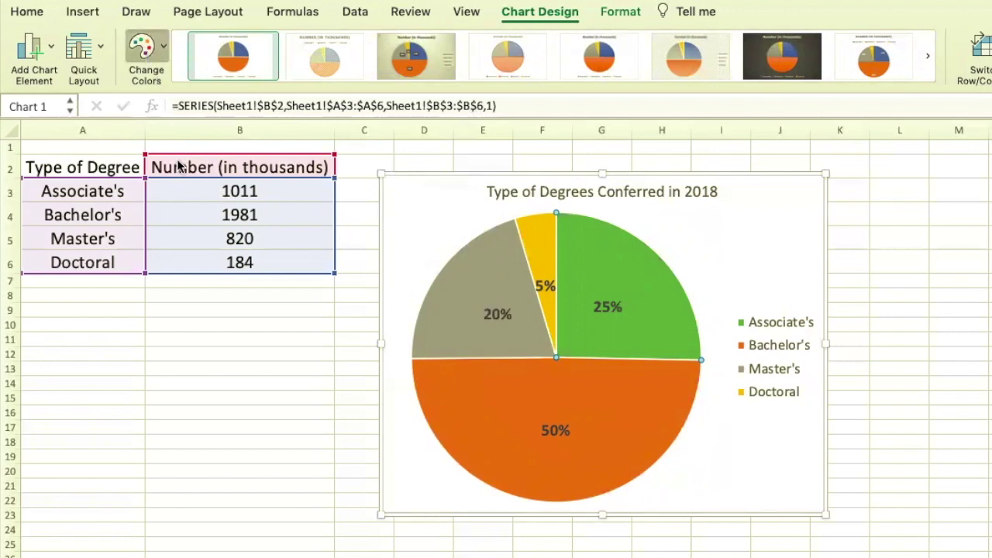
pyautogui.click(182, 170)
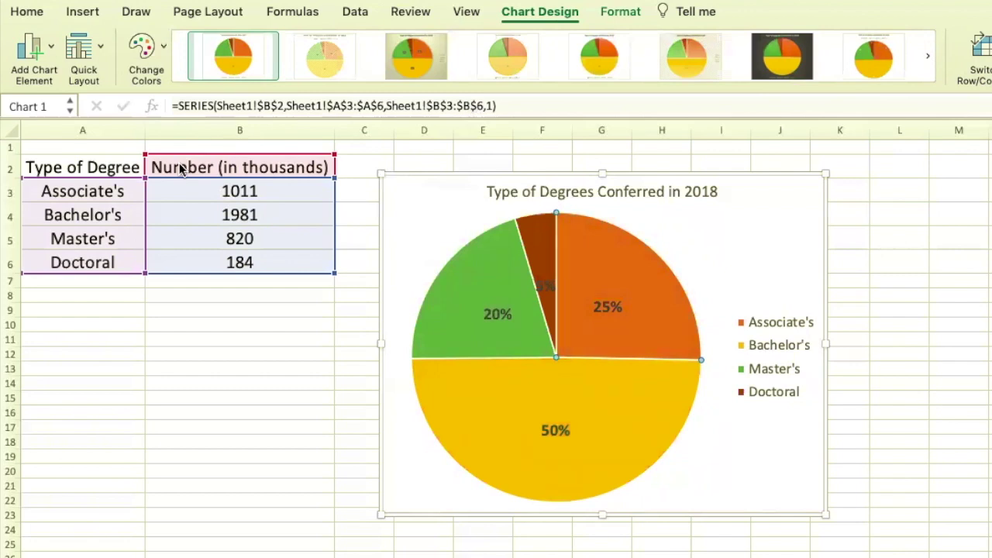
pyautogui.click(620, 11)
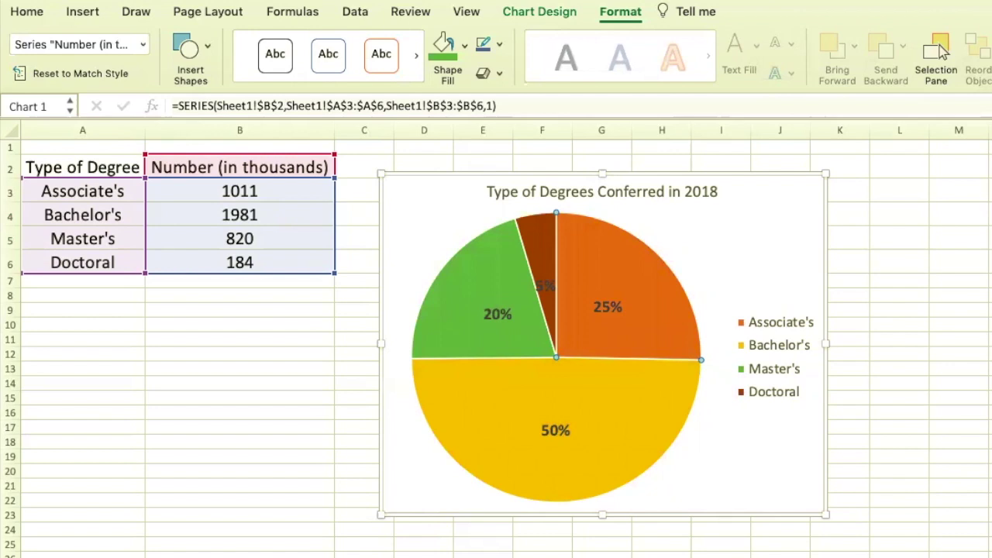
pyautogui.click(731, 542)
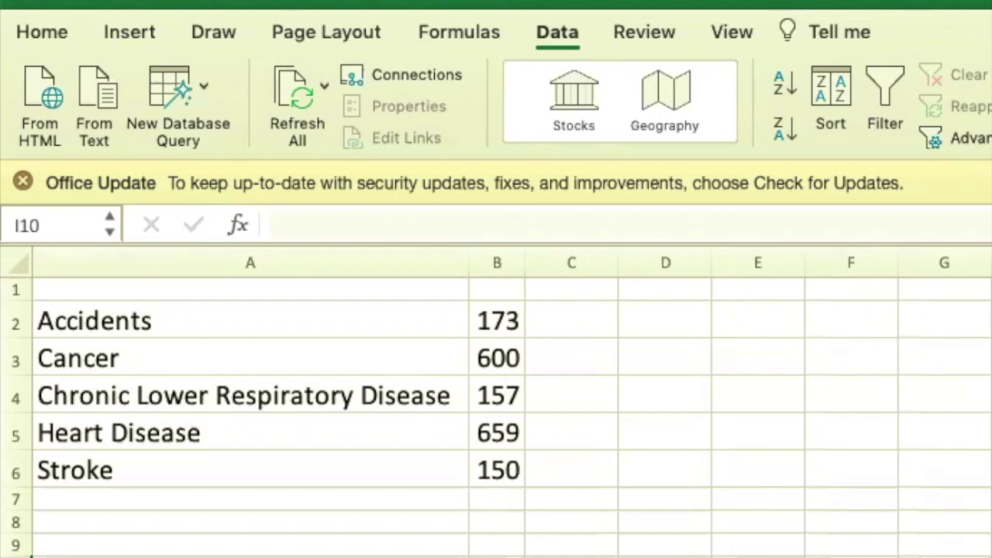
# - Sort the causes-of-death data in A2:B6 by the values in Column B, Largest to Smallest
pyautogui.moveTo(98, 317); pyautogui.dragTo(488, 469)
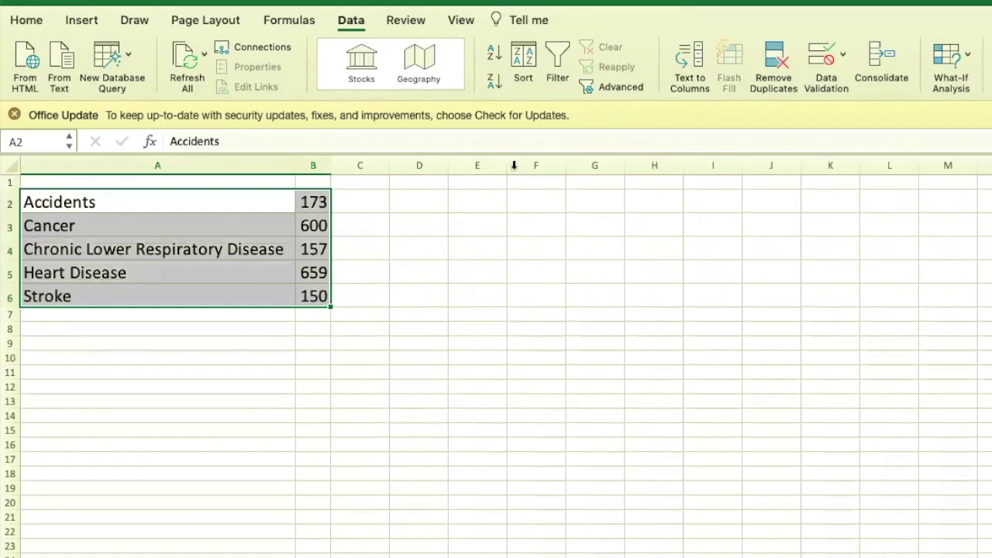
pyautogui.click(830, 97)
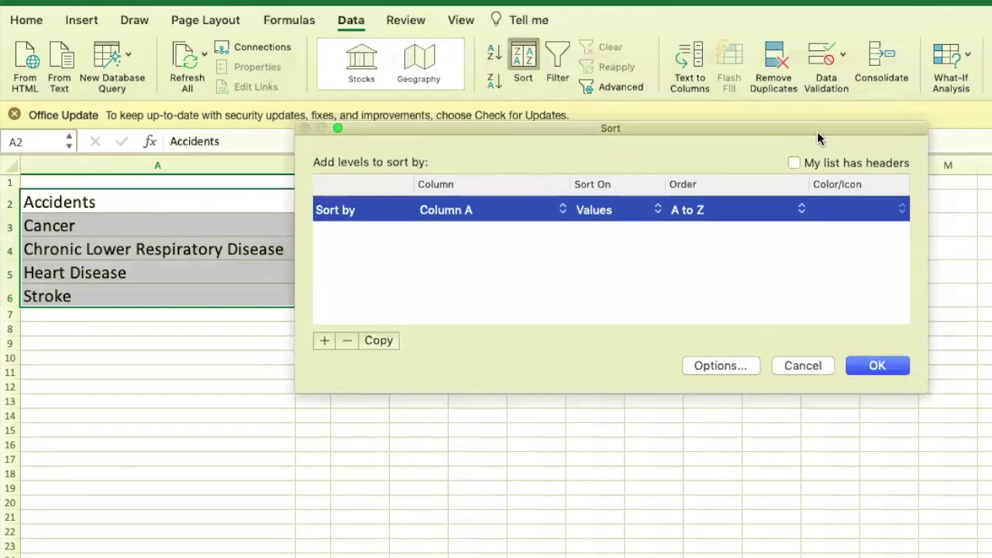
pyautogui.click(605, 247)
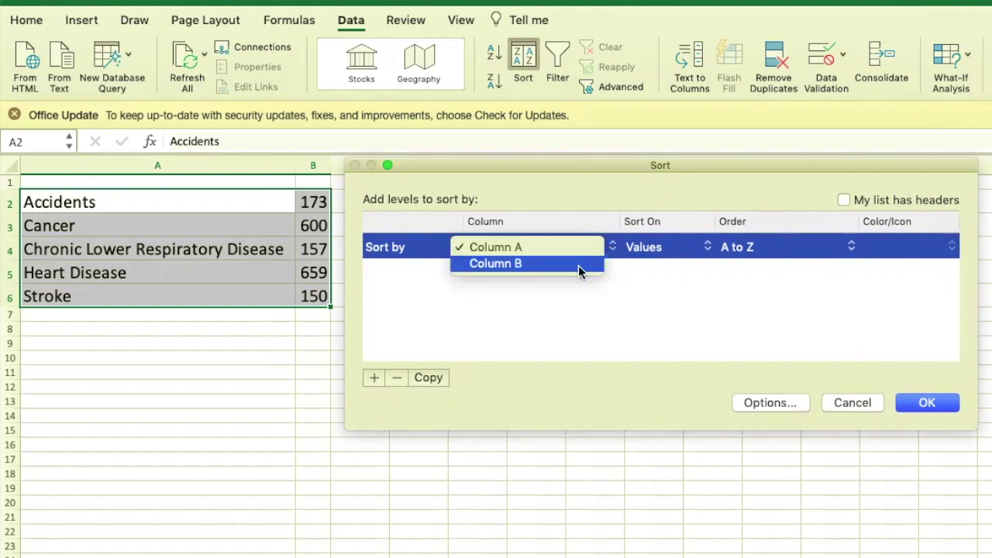
pyautogui.click(579, 265)
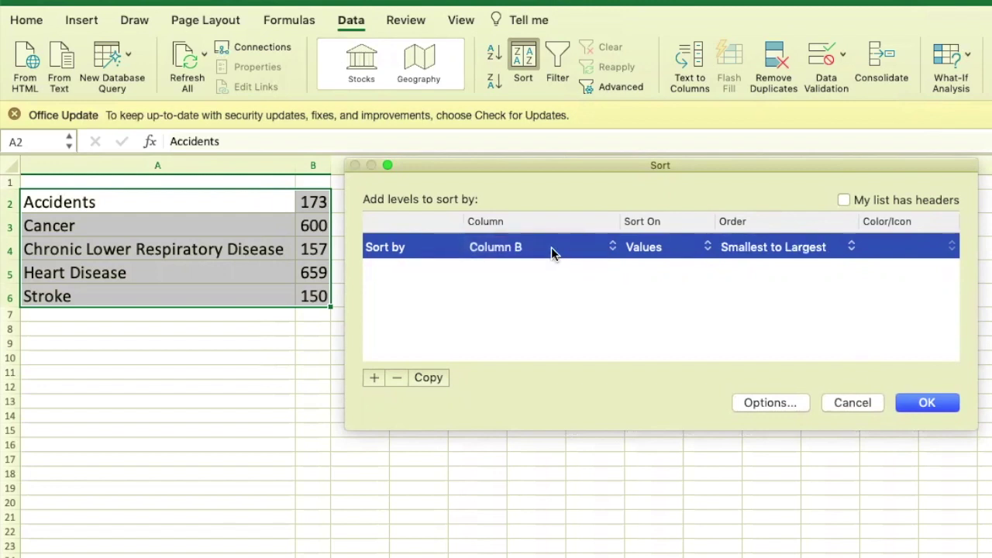
pyautogui.click(740, 250)
pyautogui.click(740, 265)
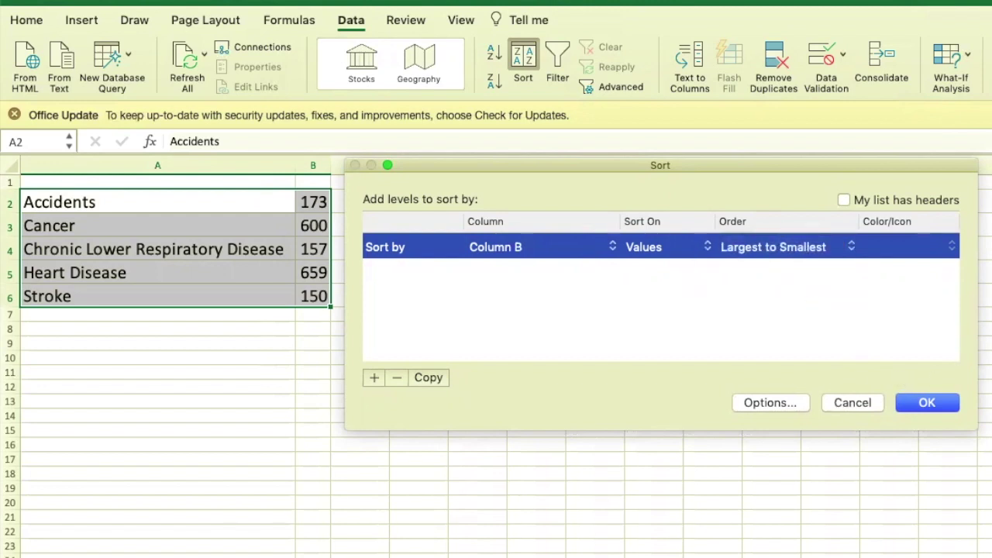
pyautogui.click(939, 404)
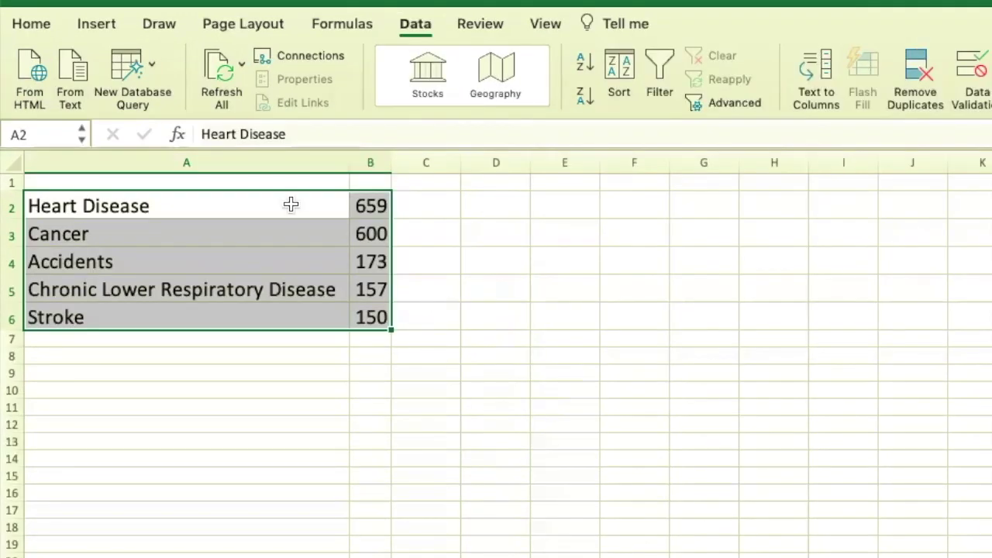
# - Insert a 2-D Clustered Column chart from the sorted causes-of-death data
pyautogui.click(87, 24)
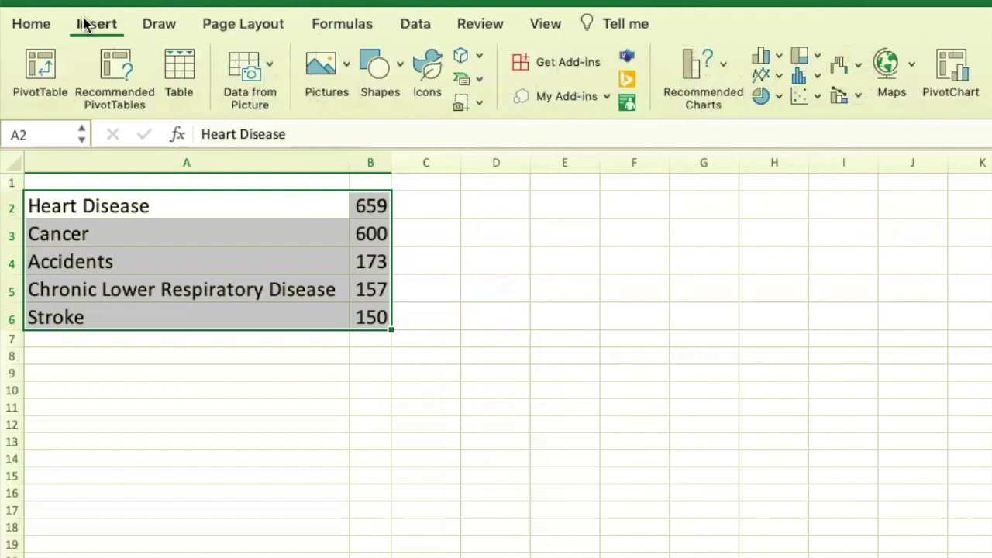
pyautogui.click(777, 56)
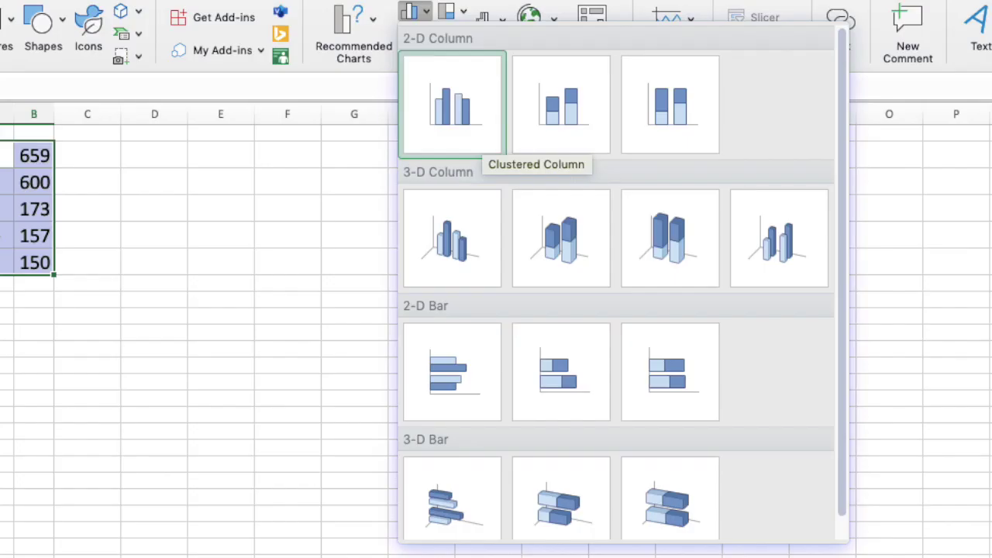
pyautogui.click(481, 139)
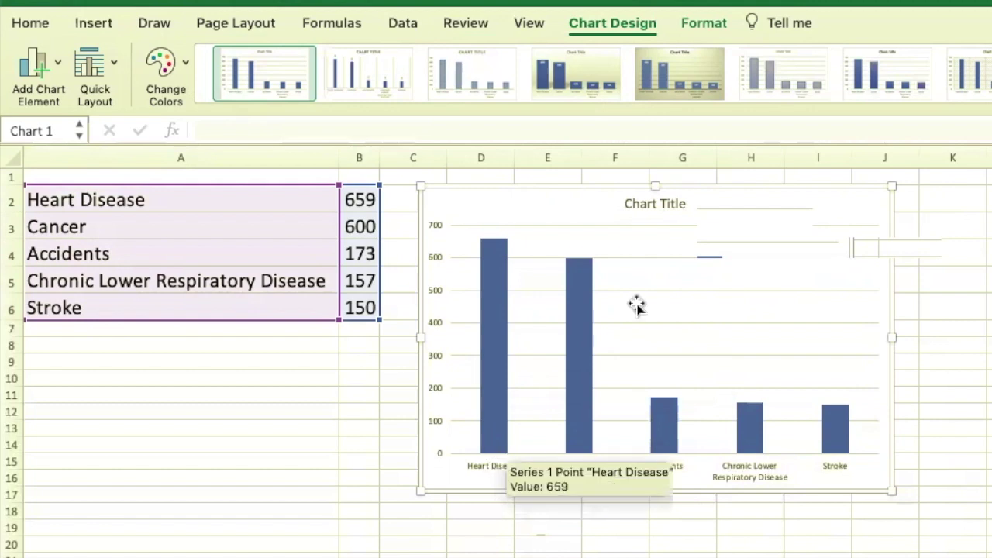
# - Replace the column chart's title with "Top 5 Leading Causes of Death in 2019"
pyautogui.click(661, 204)
pyautogui.click(660, 203)
pyautogui.moveTo(625, 203); pyautogui.dragTo(689, 207)
pyautogui.write('Top ')
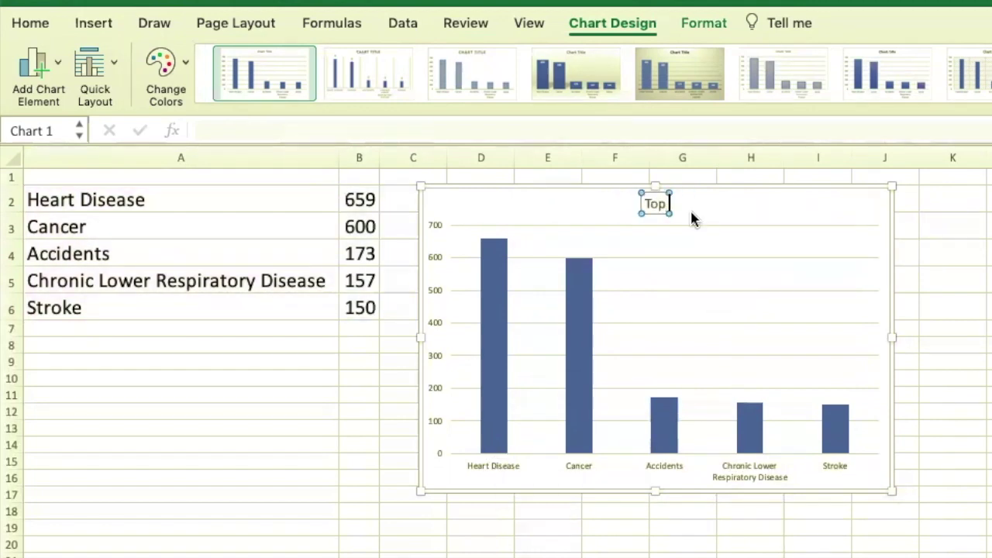
pyautogui.write('5 Leading Causes of Death in 2019')
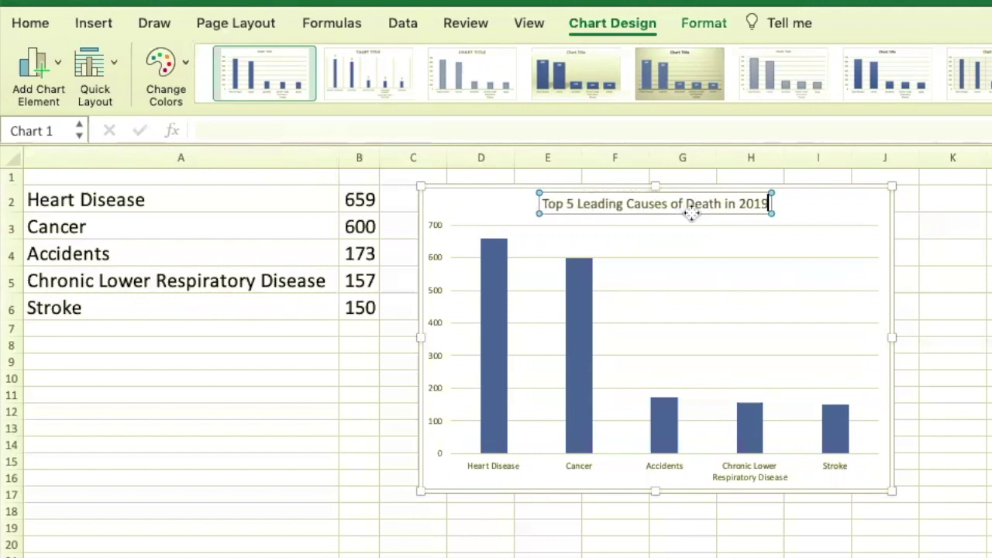
pyautogui.click(988, 361)
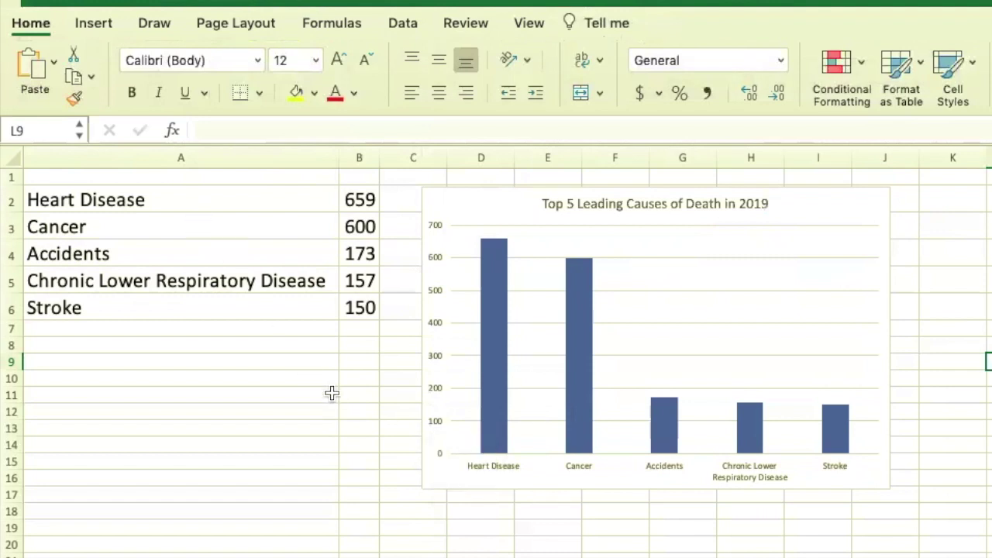
# - Add a primary vertical axis title to the column chart reading "Frequency (in thousands)"
pyautogui.click(684, 324)
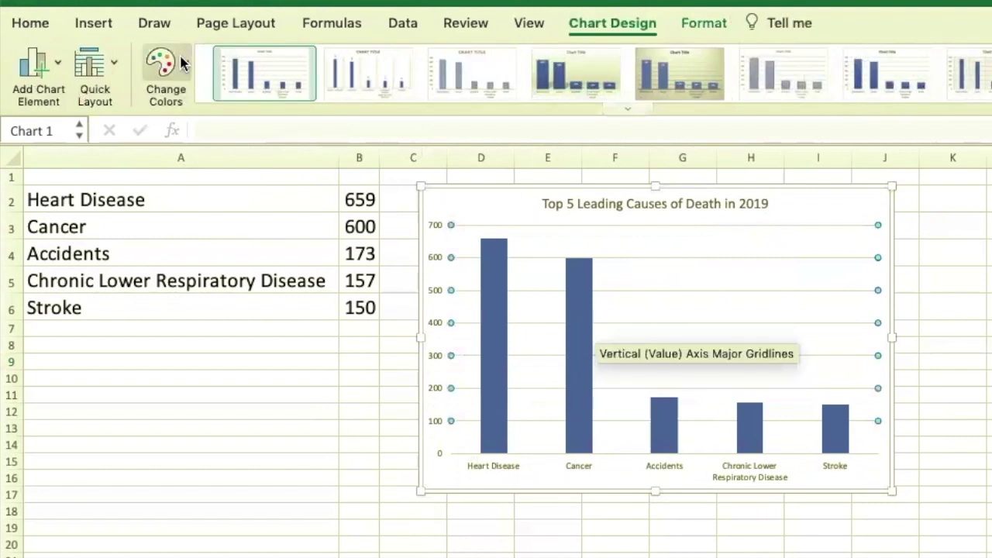
pyautogui.click(56, 70)
pyautogui.moveTo(94, 122)
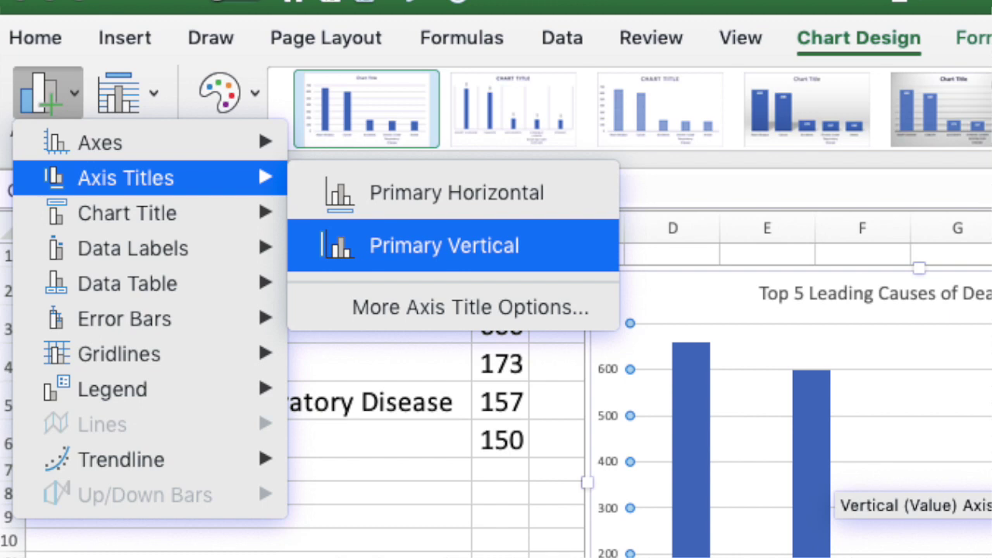
pyautogui.click(442, 245)
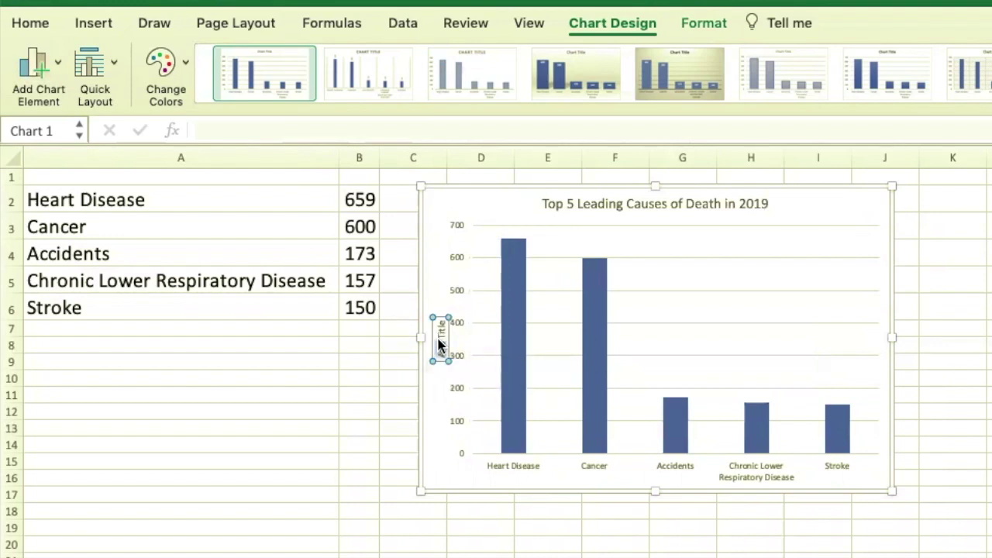
pyautogui.press('BackSpace')
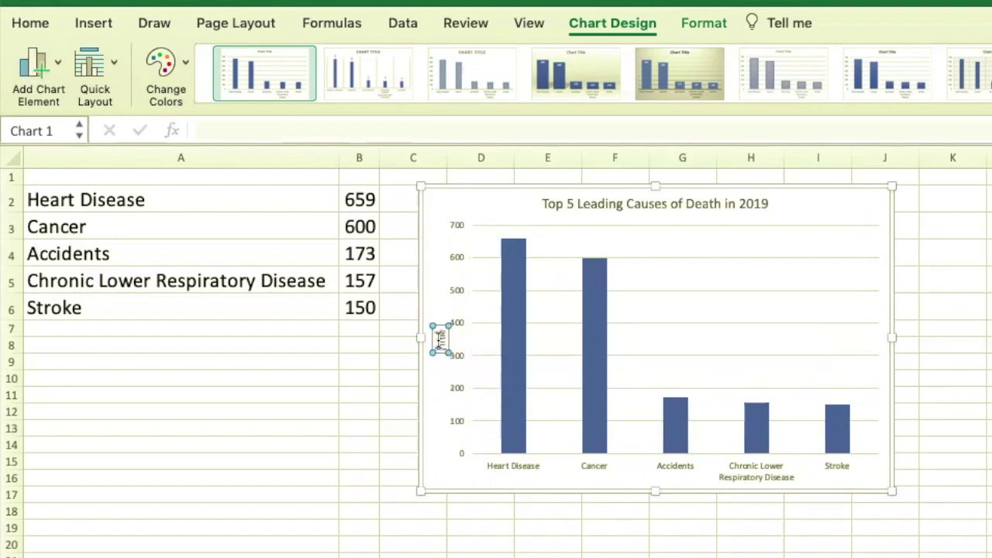
pyautogui.doubleClick(439, 340)
pyautogui.press('BackSpace')
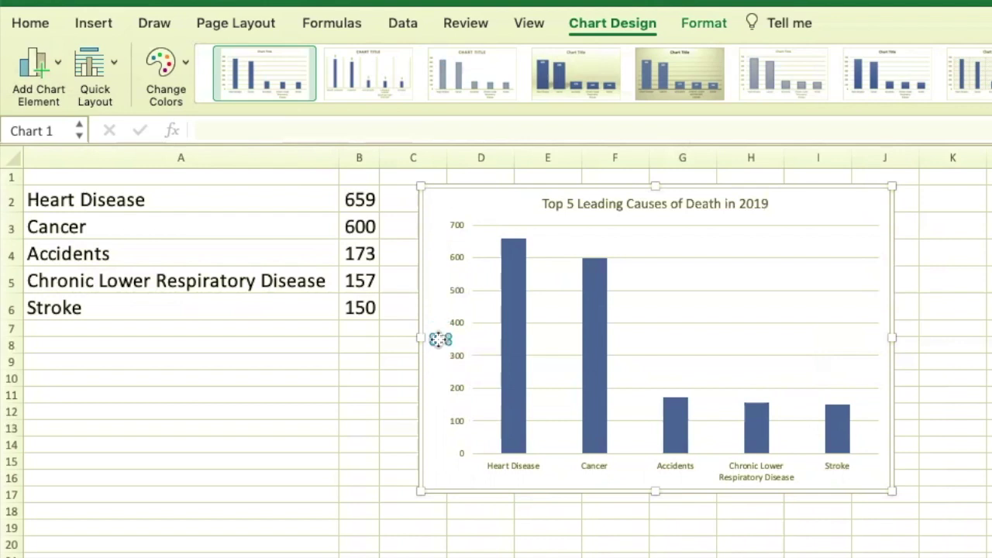
pyautogui.write('Frequency')
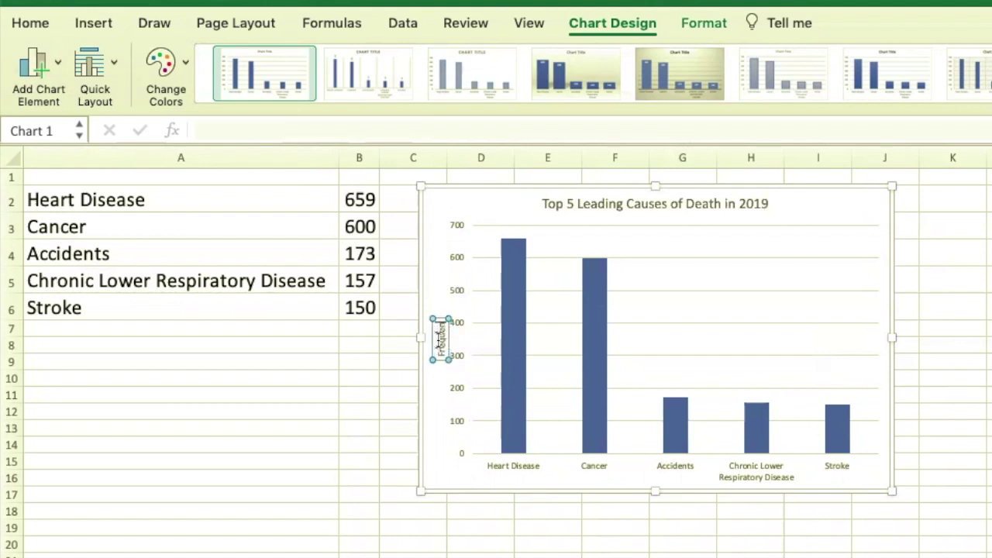
pyautogui.write(' (in thousands)')
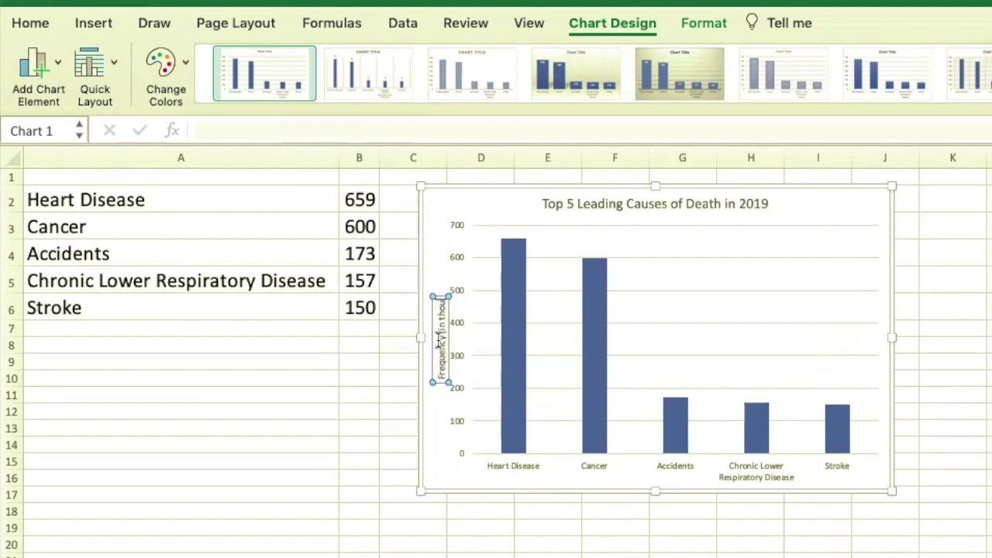
pyautogui.click(988, 427)
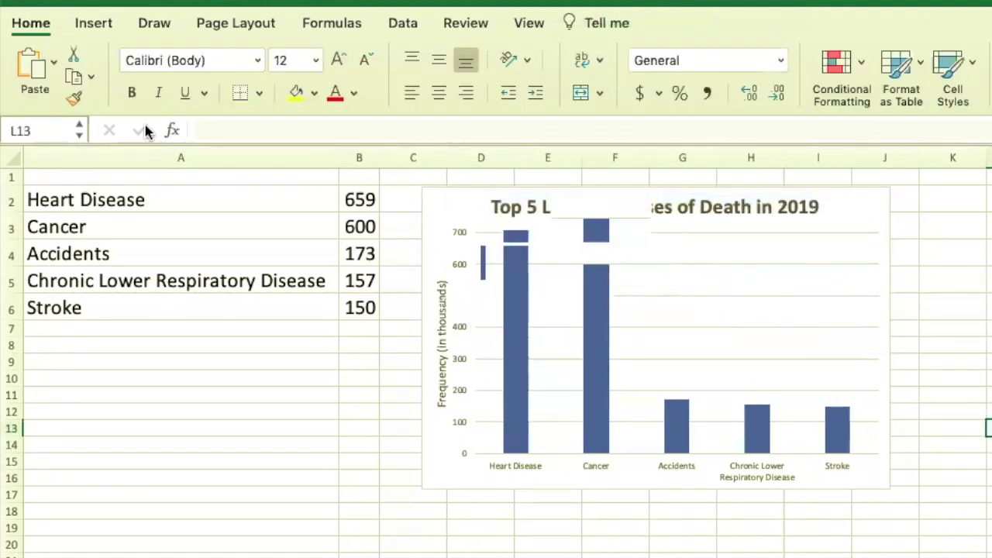
# - Add a primary horizontal axis title to the column chart reading "Causes of Death" and enlarge its font
pyautogui.click(709, 246)
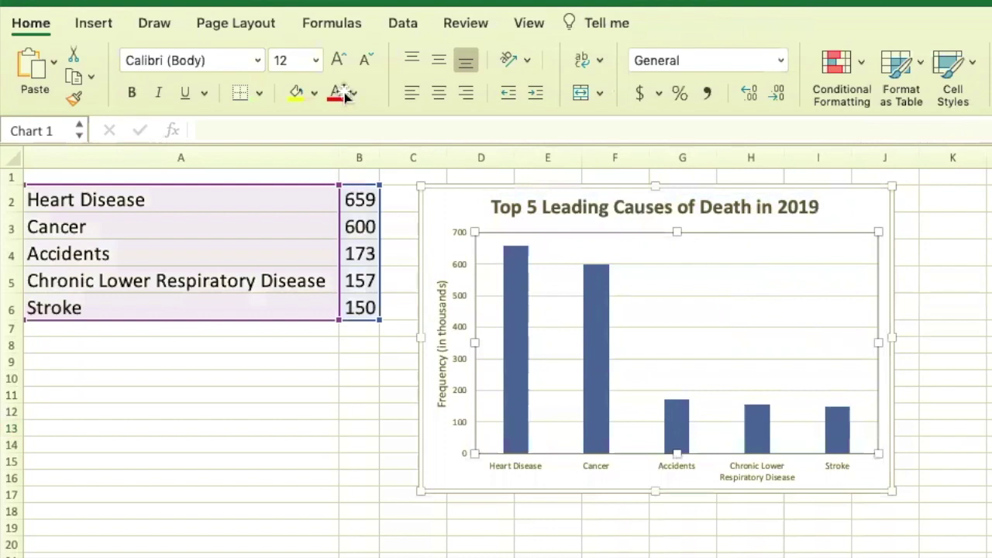
pyautogui.click(634, 23)
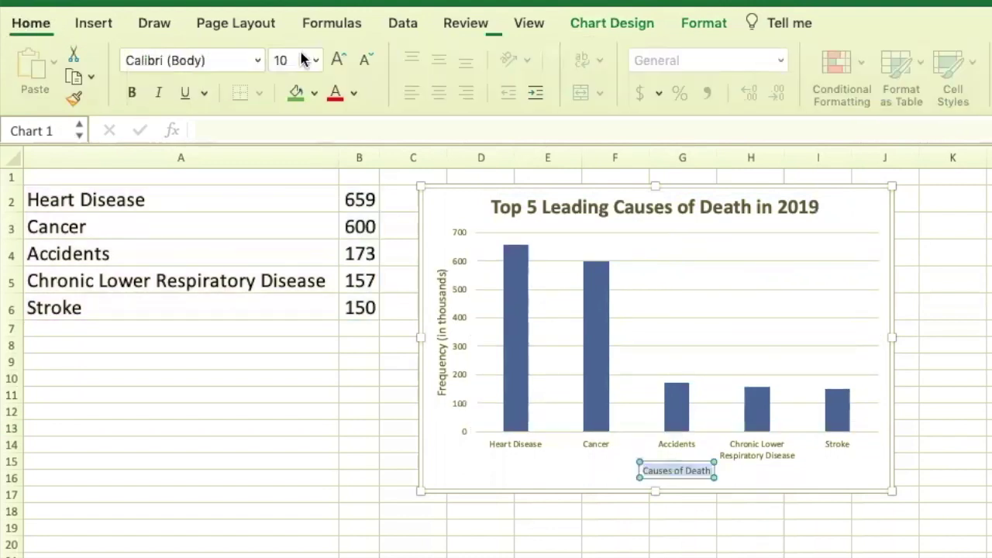
pyautogui.click(316, 61)
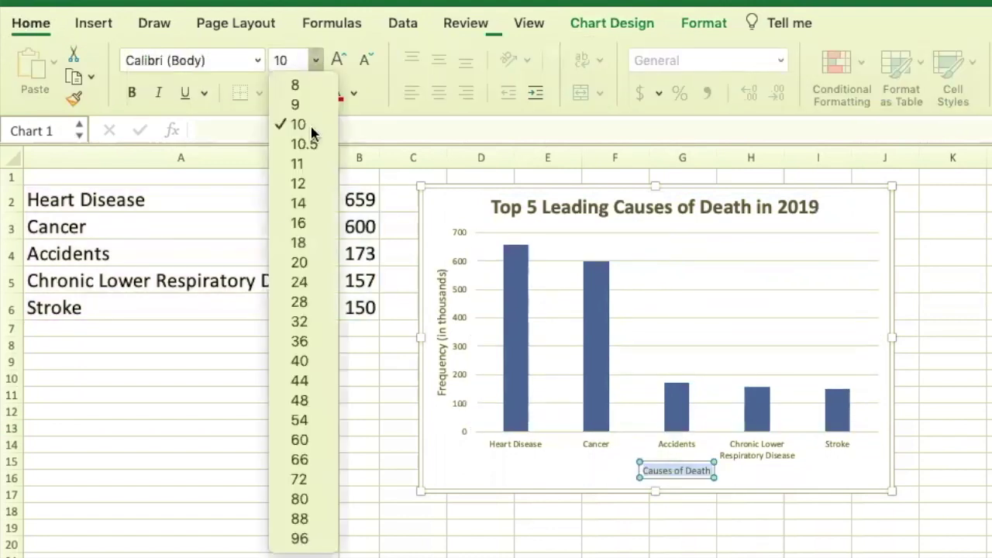
pyautogui.click(308, 223)
pyautogui.click(316, 60)
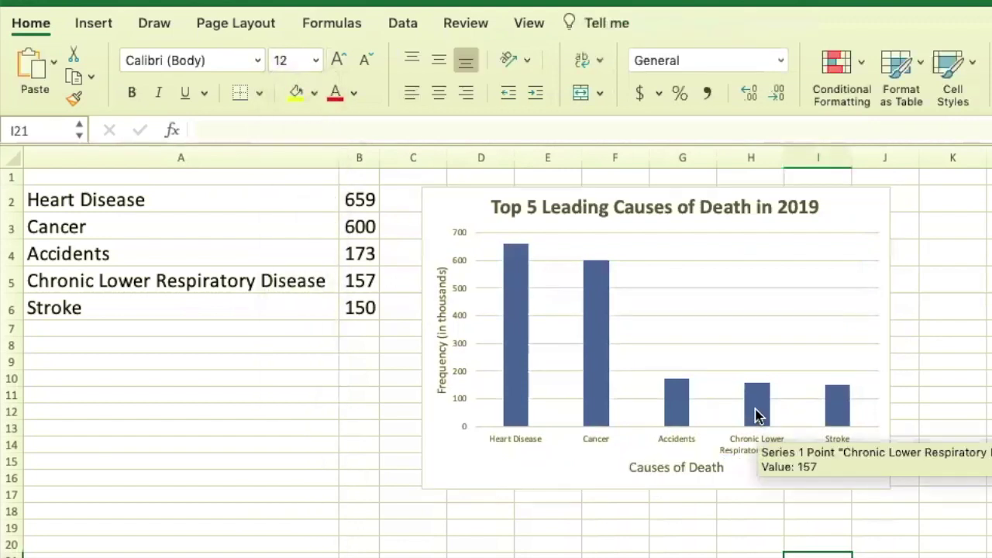
# - Widen the chart's columns by reducing the data series' gap width to 109%
pyautogui.click(758, 417)
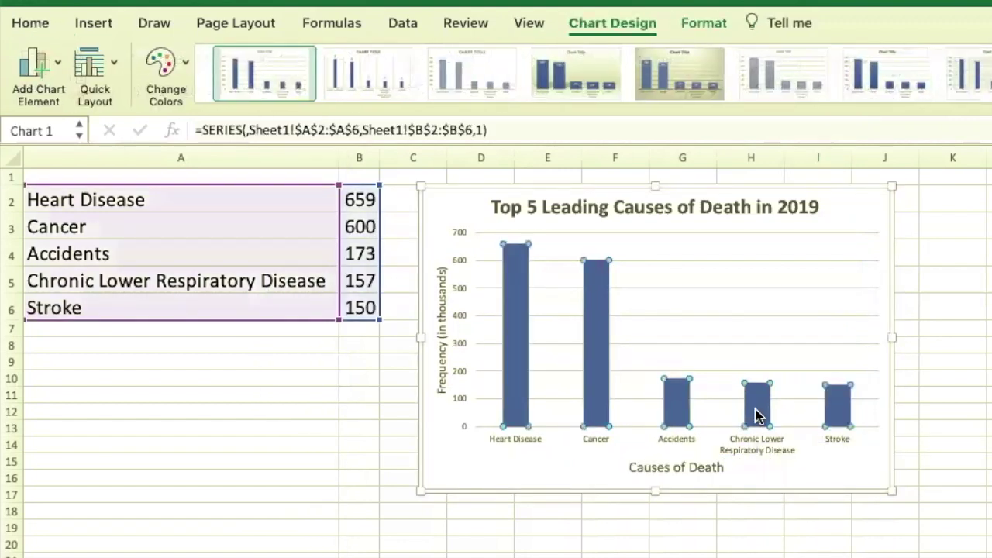
pyautogui.doubleClick(758, 417)
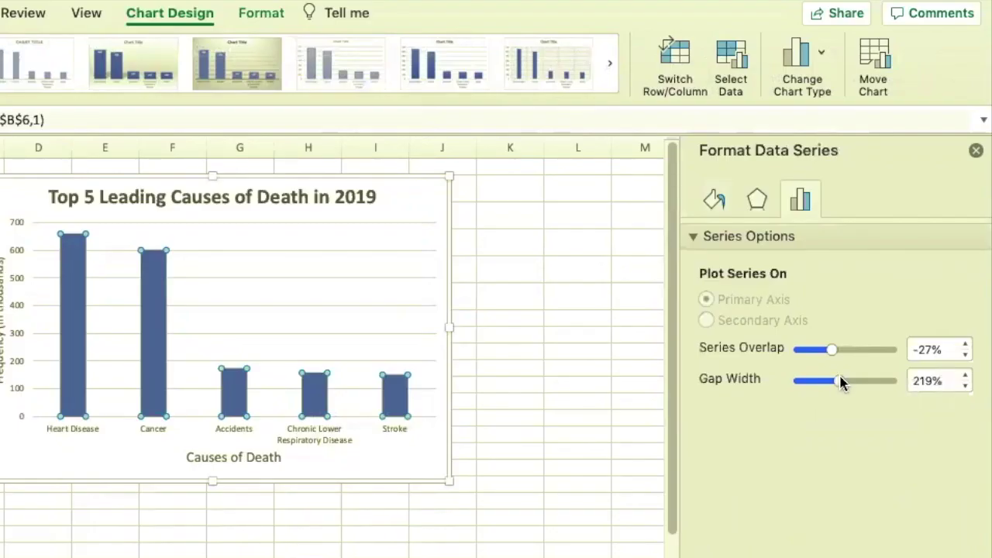
pyautogui.moveTo(840, 381); pyautogui.dragTo(819, 387)
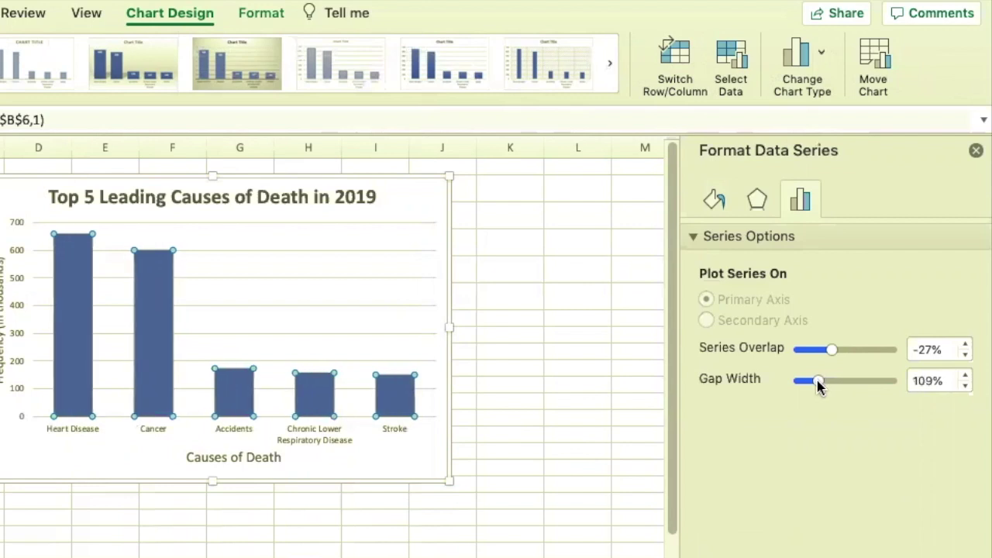
pyautogui.click(480, 491)
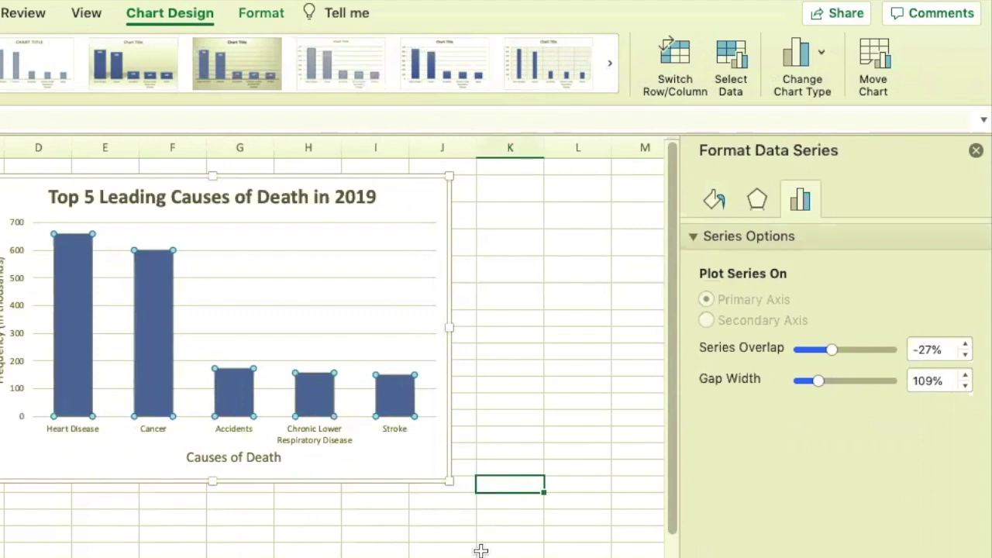